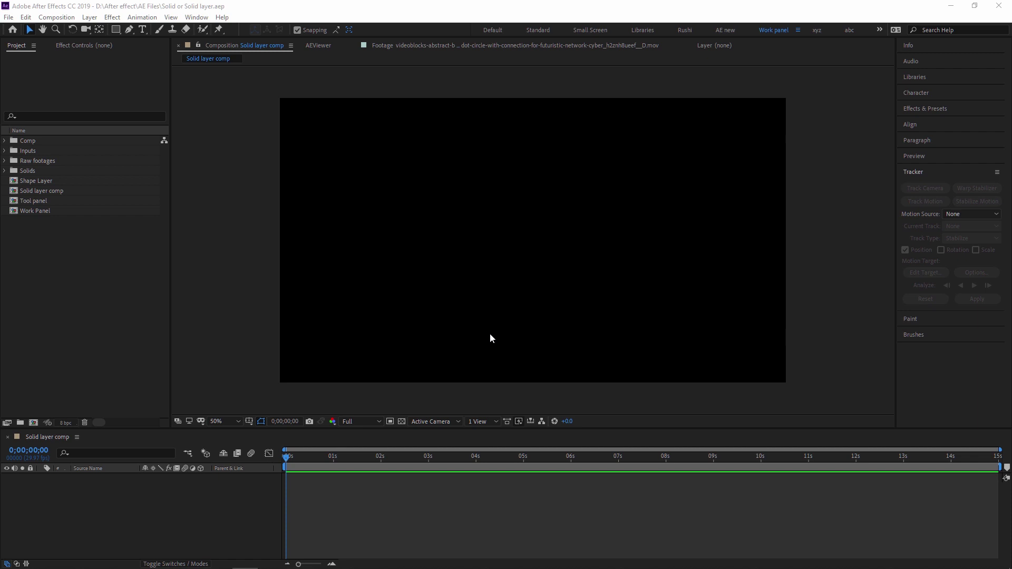
Step: Start a new solid layer from Layer > New > Solid to bring up 1920×1080 Solid Settings
{"action": "left_click", "coordinate": [225, 504]}
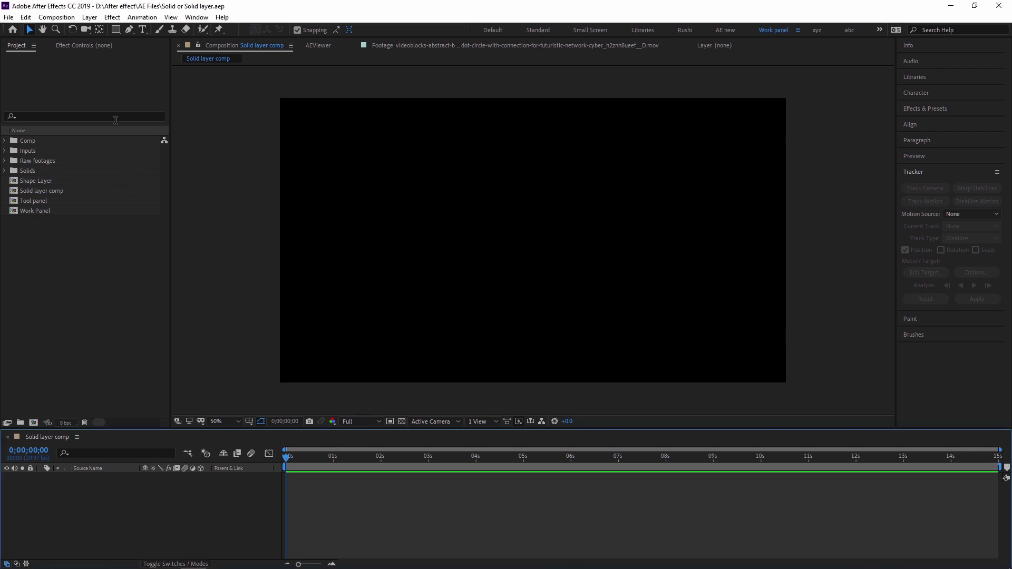
{"action": "left_click", "coordinate": [89, 17]}
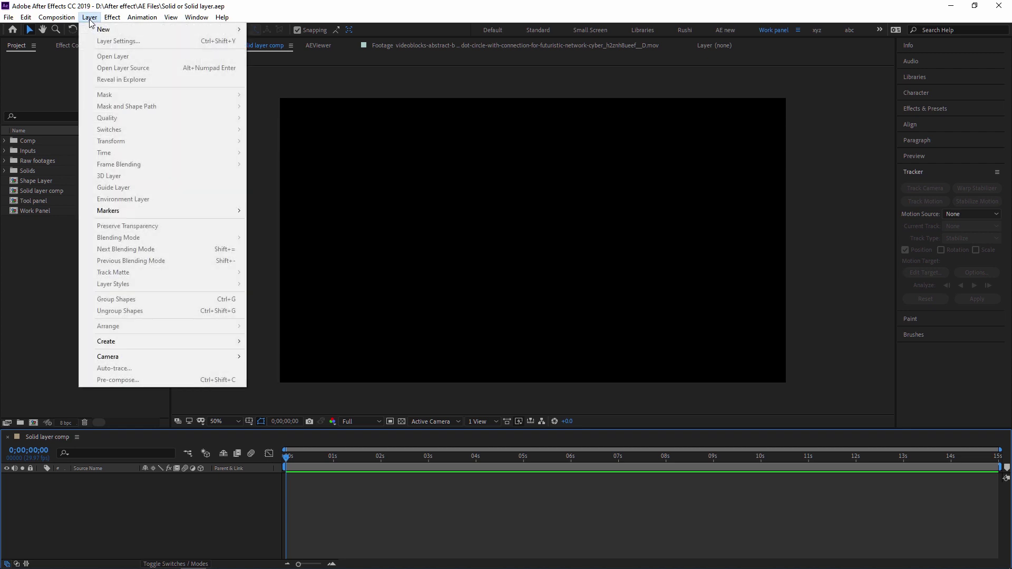
{"action": "mouse_move", "coordinate": [101, 32]}
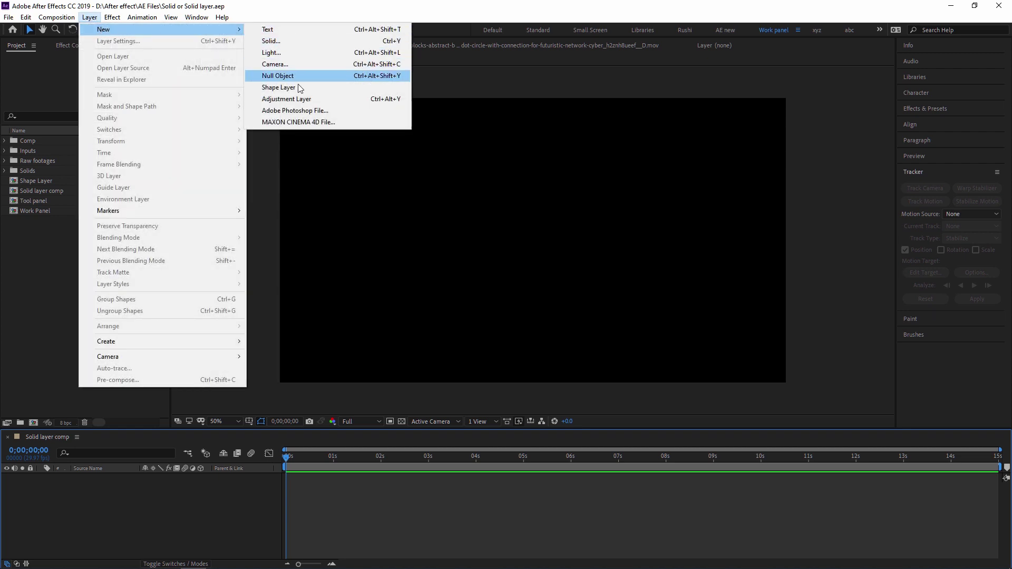
{"action": "left_click", "coordinate": [286, 41]}
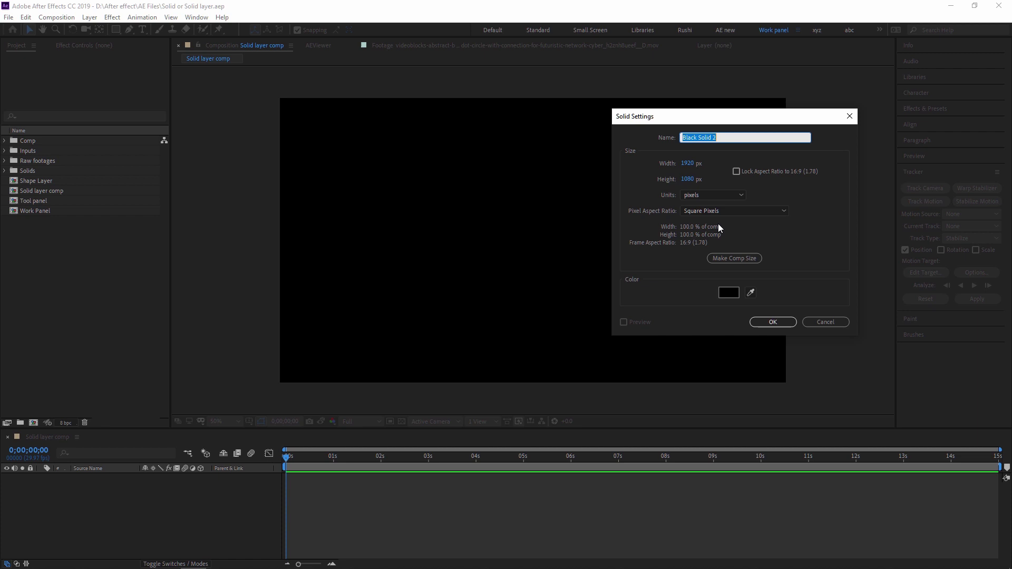
Step: Give the new solid a medium gray-yellow colour and create it as layer 1
{"action": "left_click", "coordinate": [732, 293]}
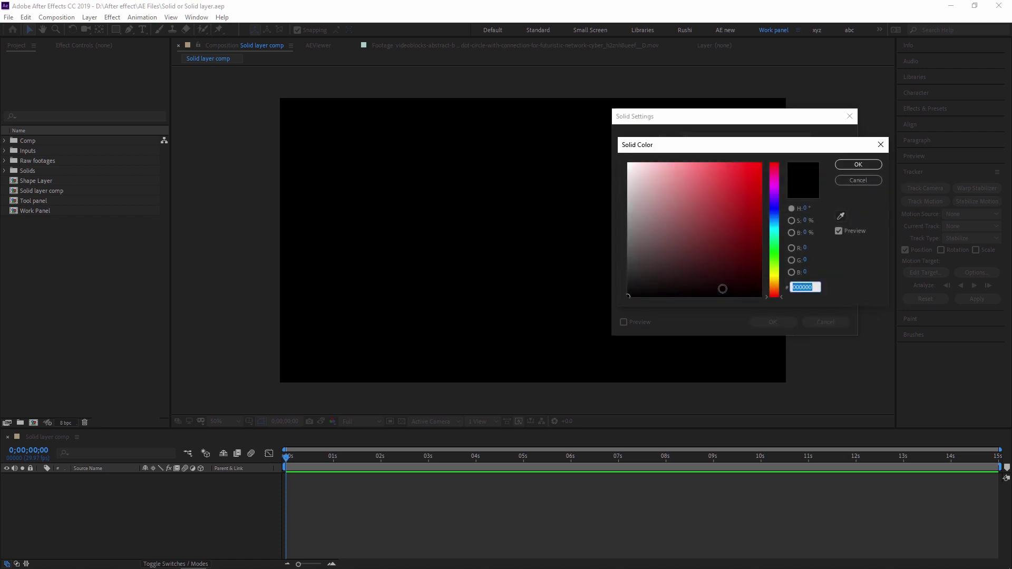
{"action": "mouse_move", "coordinate": [753, 261]}
{"action": "left_mouse_down"}
{"action": "mouse_move", "coordinate": [730, 249]}
{"action": "mouse_move", "coordinate": [709, 210]}
{"action": "mouse_move", "coordinate": [731, 193]}
{"action": "left_mouse_up"}
{"action": "left_click_drag", "start_coordinate": [779, 280], "coordinate": [778, 279]}
{"action": "left_click", "coordinate": [716, 212]}
{"action": "left_click_drag", "start_coordinate": [715, 212], "coordinate": [712, 211]}
{"action": "left_click", "coordinate": [866, 167]}
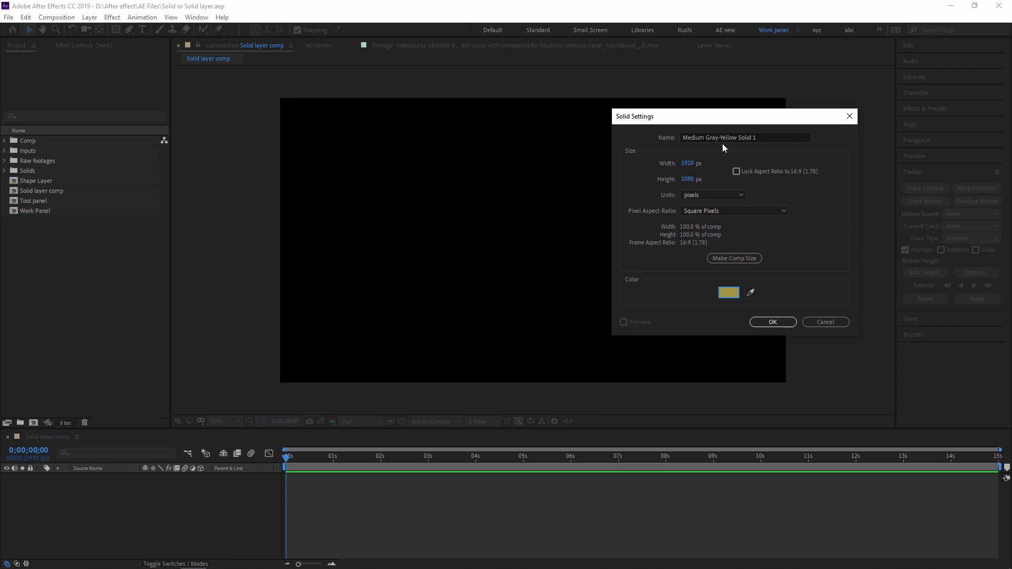
{"action": "left_click", "coordinate": [775, 323]}
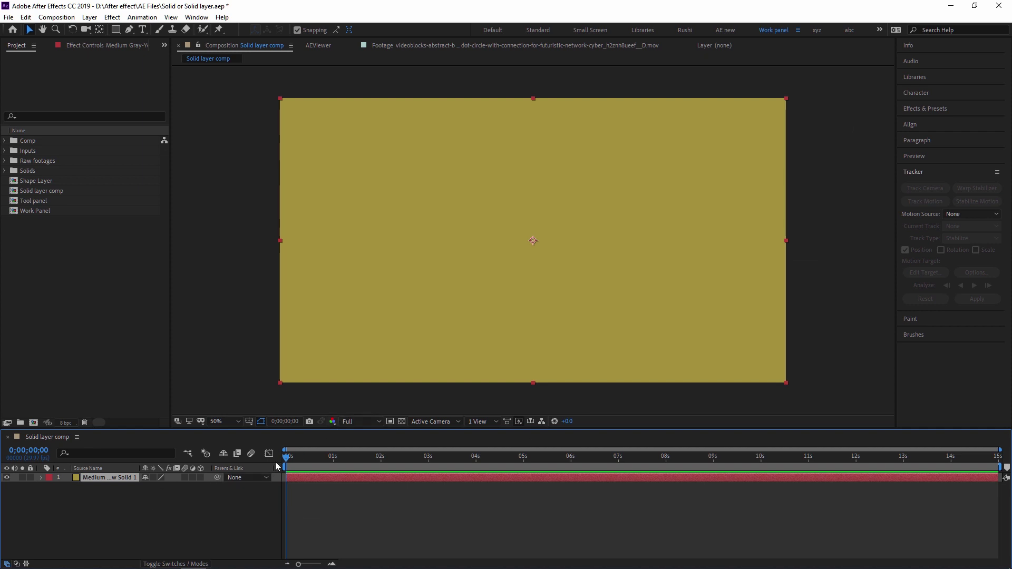
Step: Widen the Source Name column so 'Medium Gray-Yellow Solid 1' shows in full
{"action": "left_click_drag", "start_coordinate": [141, 468], "coordinate": [177, 468]}
{"action": "left_click", "coordinate": [138, 489]}
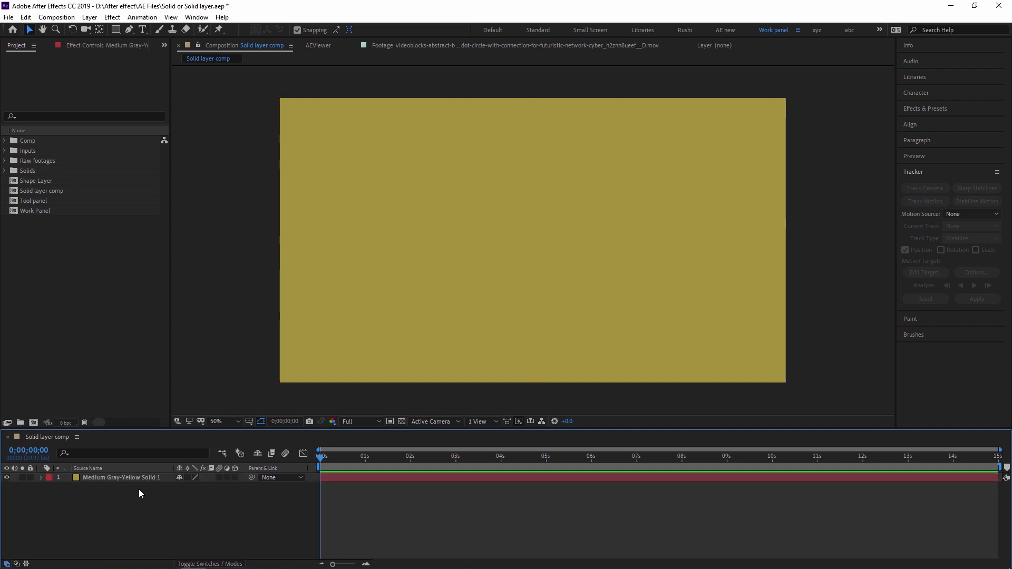
{"action": "left_click", "coordinate": [141, 477]}
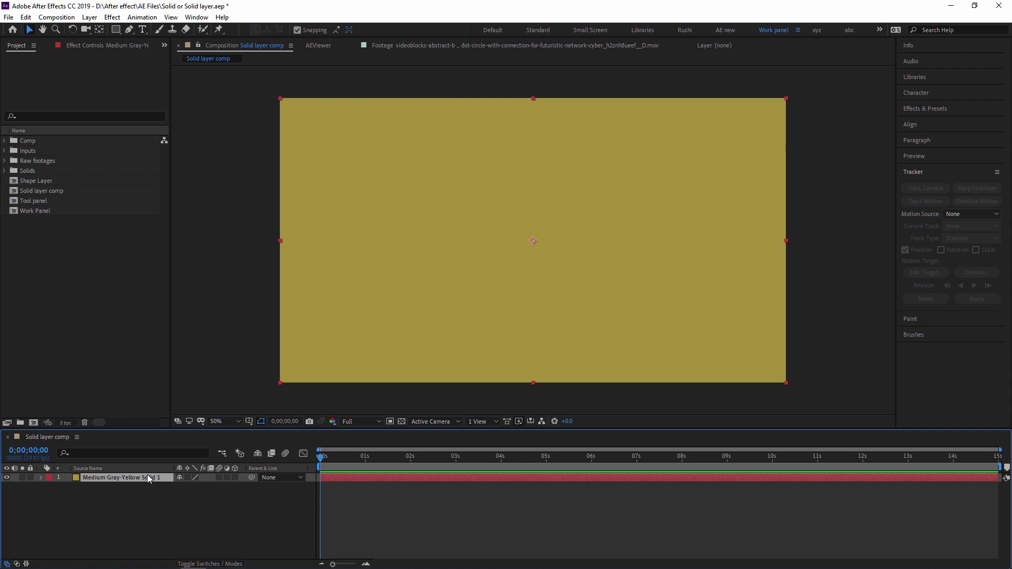
Step: Expand the project's Solids folder to inspect Black Solid 1 and Medium Gray-Yellow Solid 1
{"action": "left_click", "coordinate": [4, 172]}
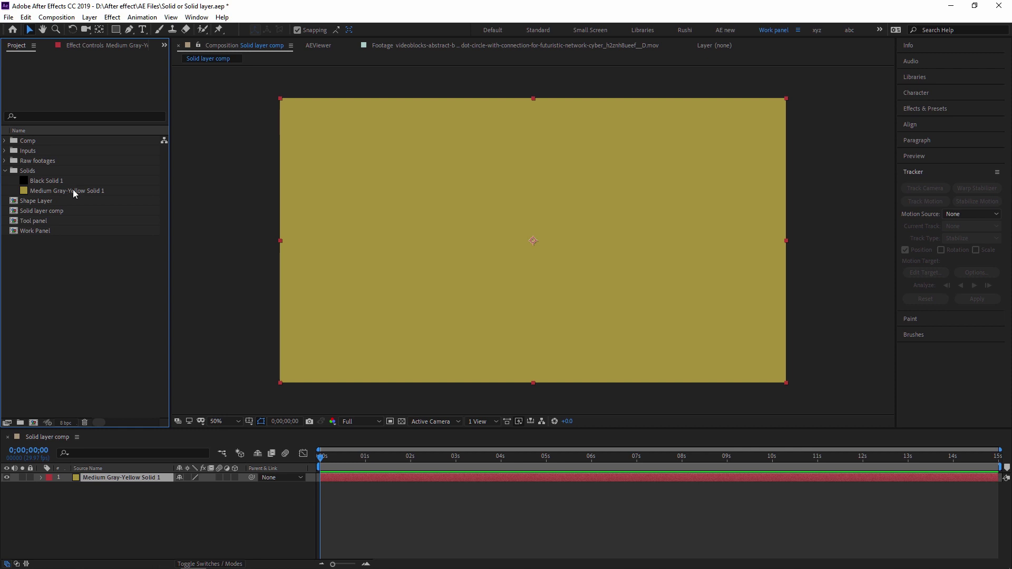
{"action": "left_click", "coordinate": [54, 181]}
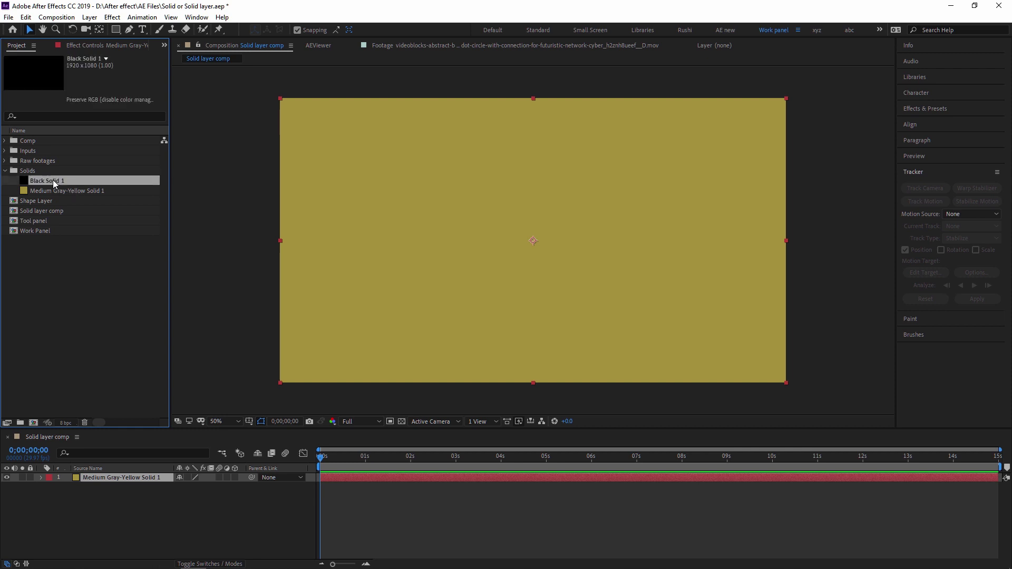
{"action": "left_click", "coordinate": [78, 191]}
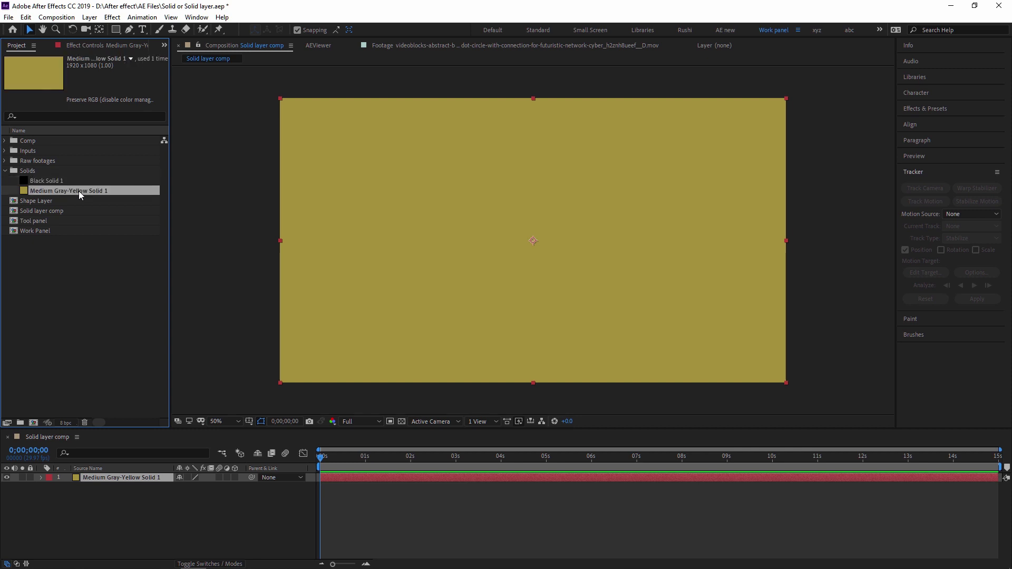
{"action": "left_click", "coordinate": [126, 477]}
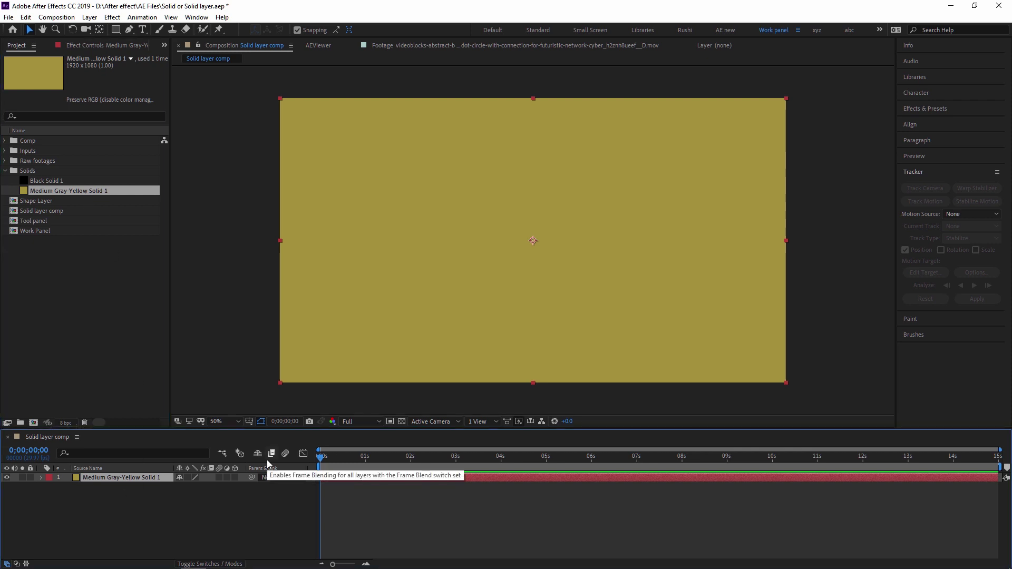
Step: Rename the yellow timeline layer to 'Golden Solid', leaving its project item name unchanged
{"action": "key", "text": "Return"}
{"action": "type", "text": "Go"}
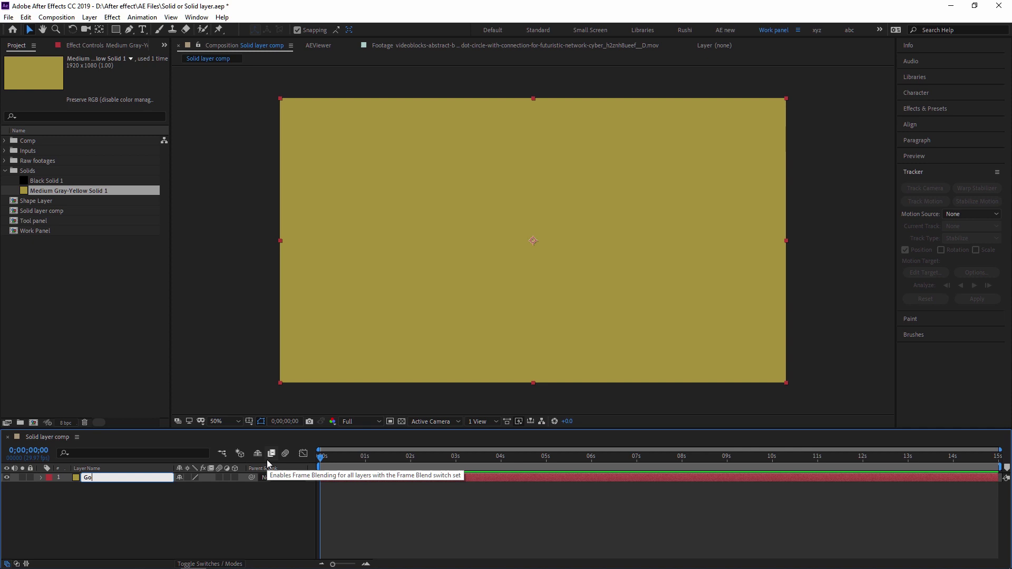
{"action": "type", "text": "lden Solid"}
{"action": "key", "text": "Return"}
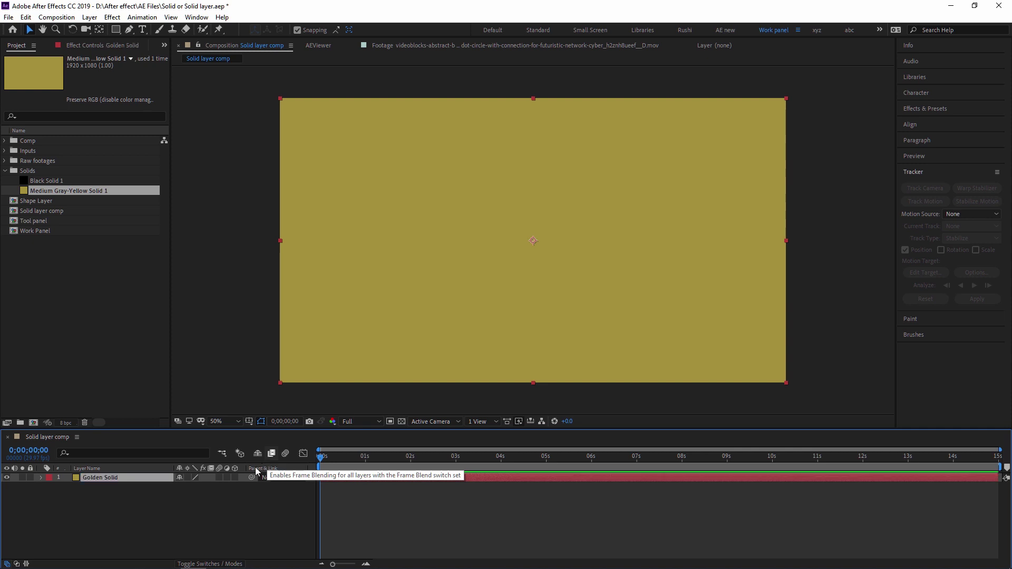
{"action": "left_click", "coordinate": [131, 496]}
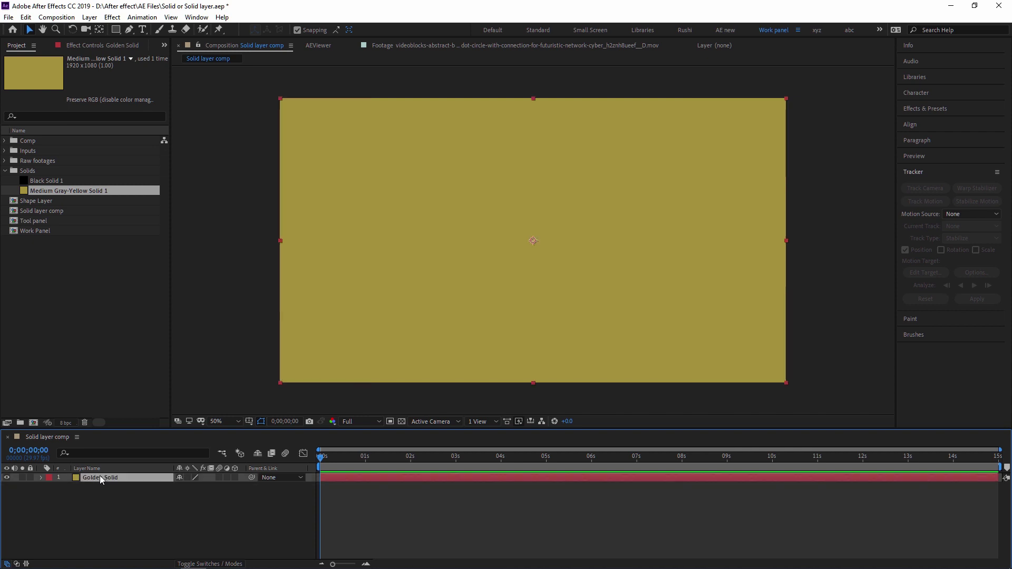
{"action": "left_click", "coordinate": [100, 477]}
{"action": "left_click", "coordinate": [124, 495]}
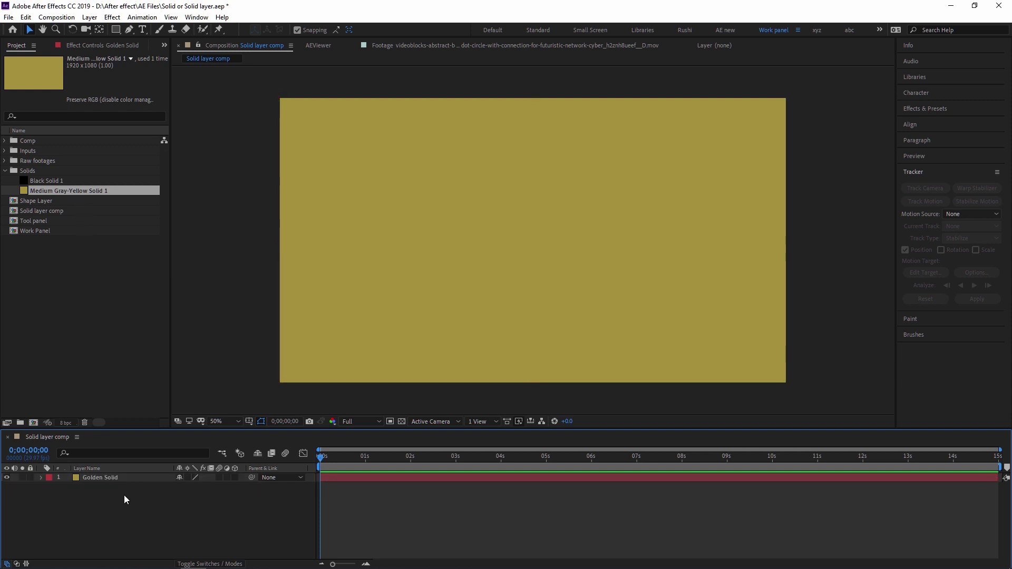
{"action": "left_click", "coordinate": [112, 479]}
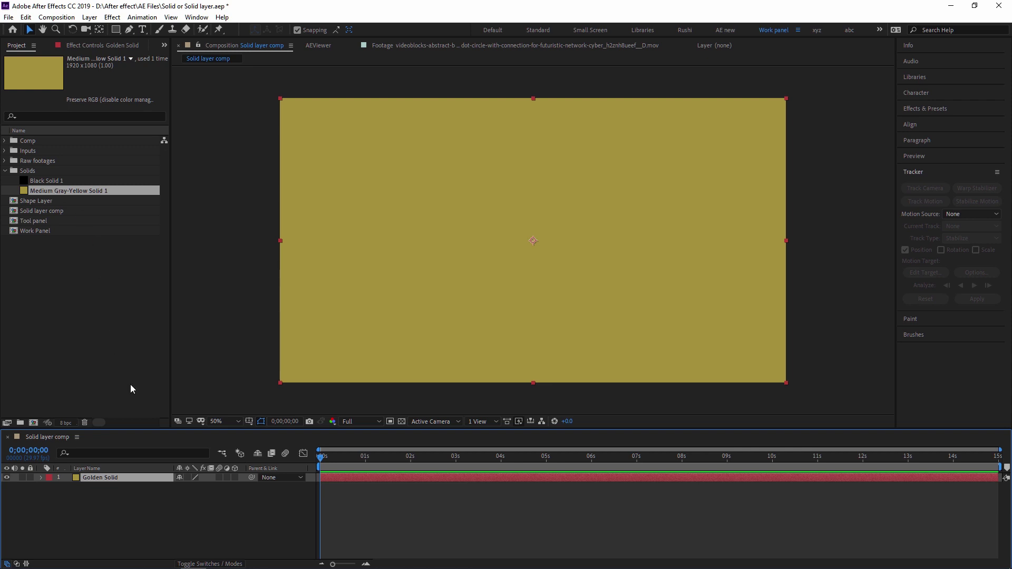
{"action": "left_click", "coordinate": [131, 507]}
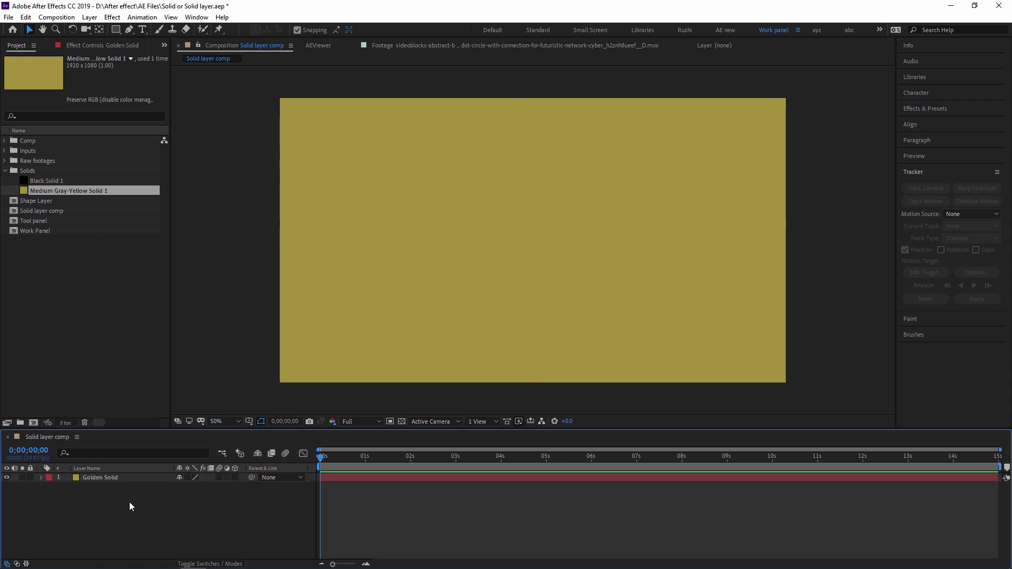
{"action": "right_click", "coordinate": [139, 524]}
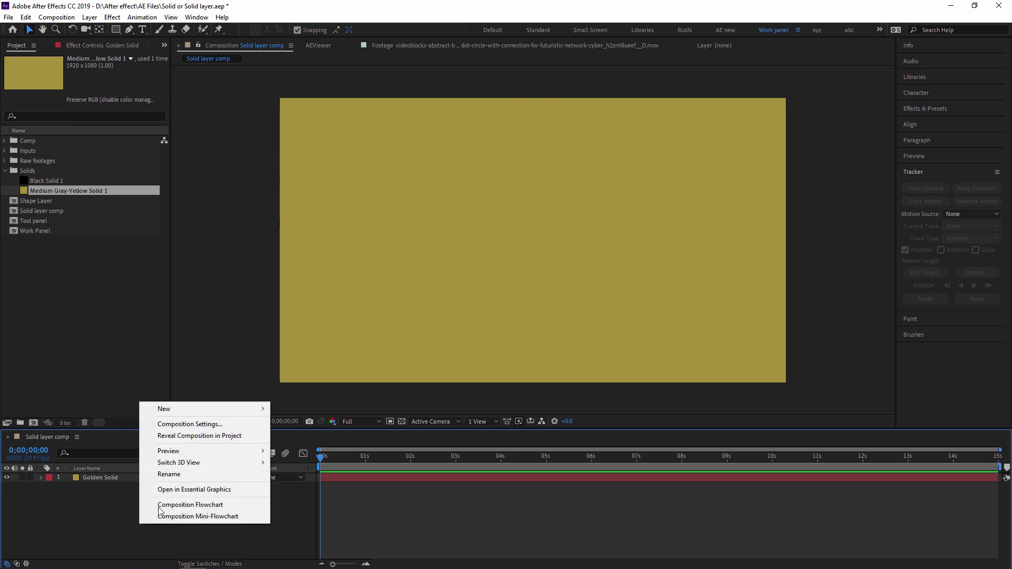
{"action": "mouse_move", "coordinate": [213, 412]}
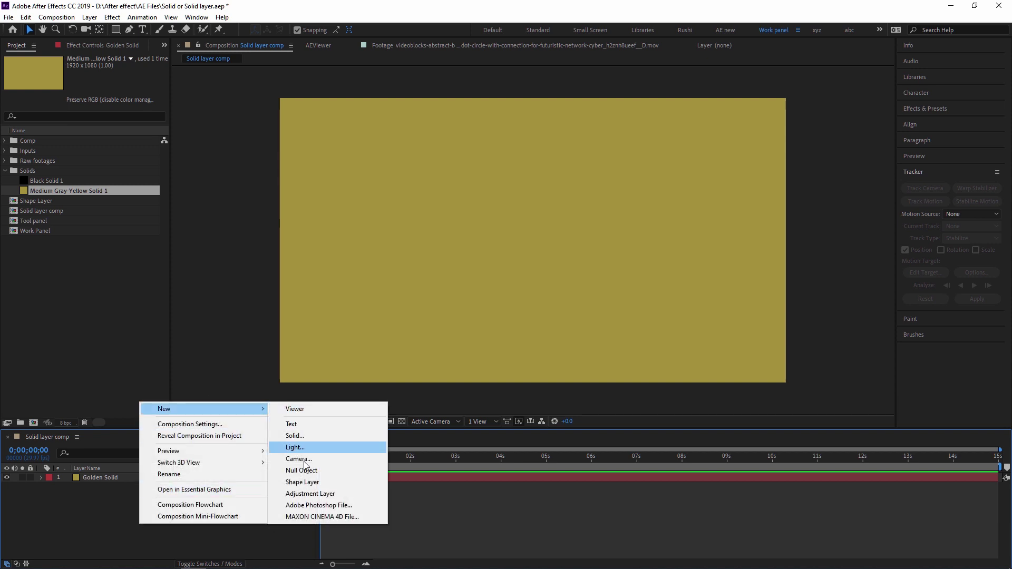
{"action": "left_click", "coordinate": [295, 436]}
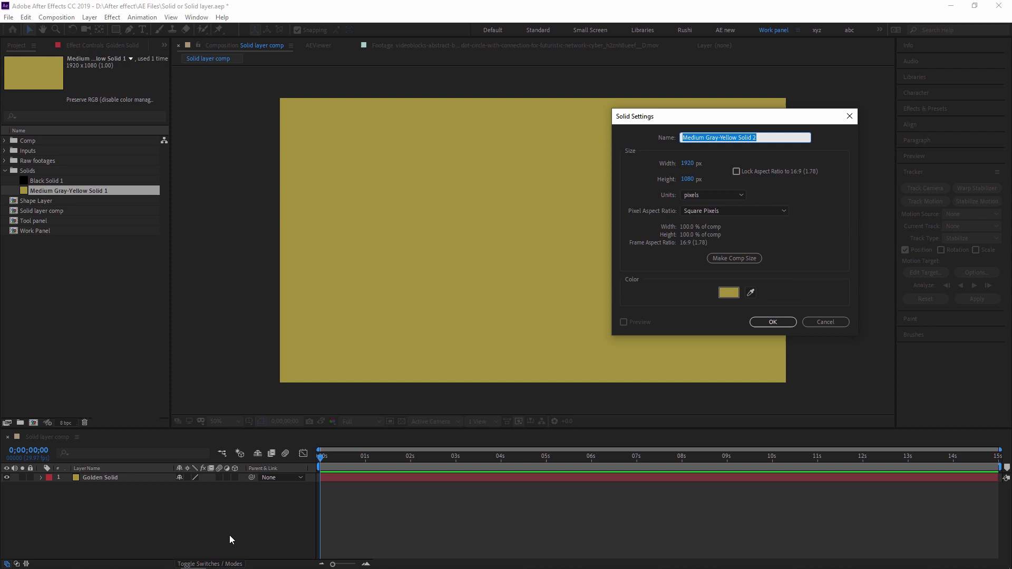
{"action": "left_click", "coordinate": [825, 322]}
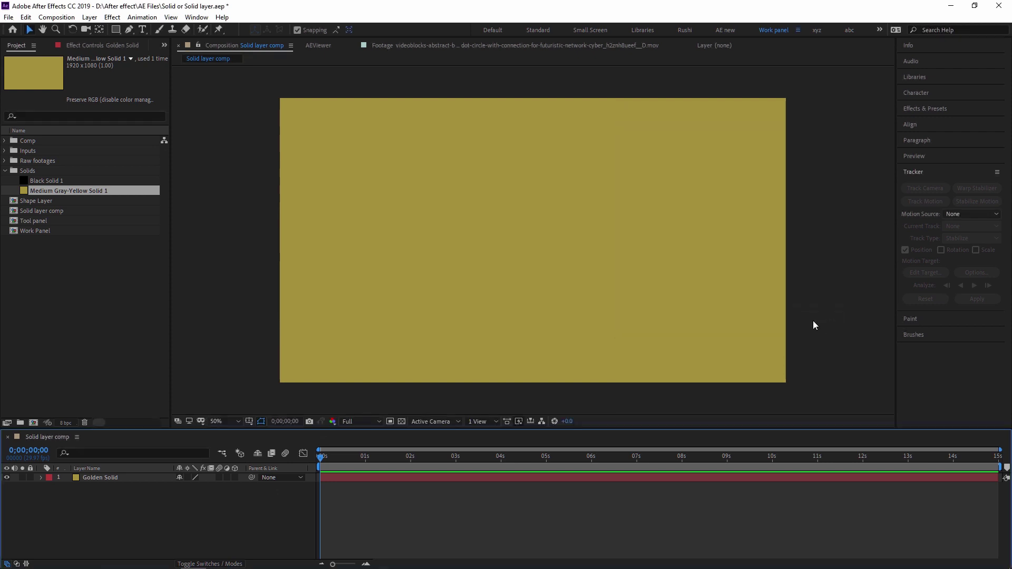
{"action": "left_click", "coordinate": [106, 477]}
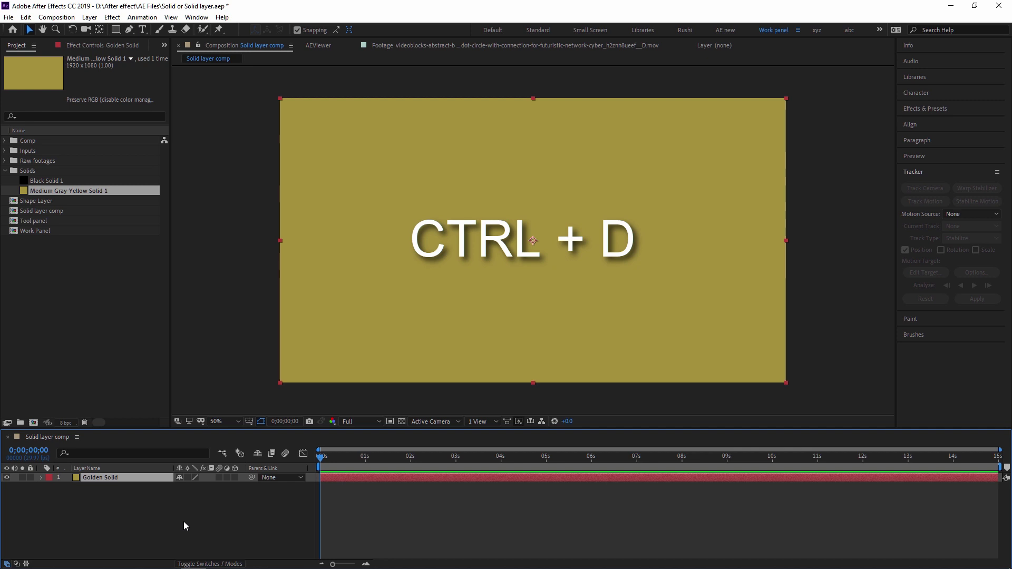
Step: Duplicate Golden Solid so Golden Solid 2 sits above it
{"action": "key", "text": "ctrl+d"}
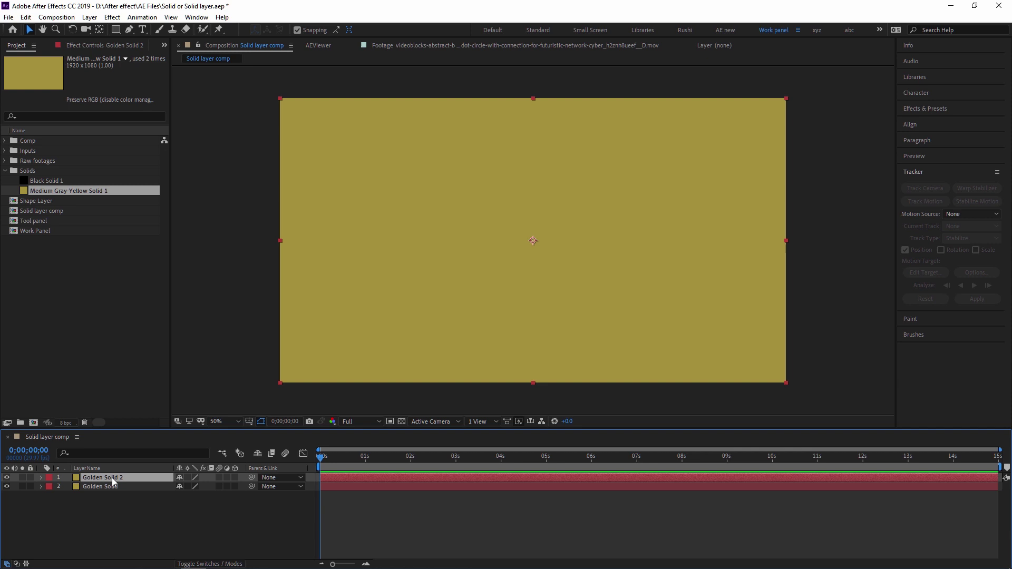
{"action": "left_click", "coordinate": [83, 19]}
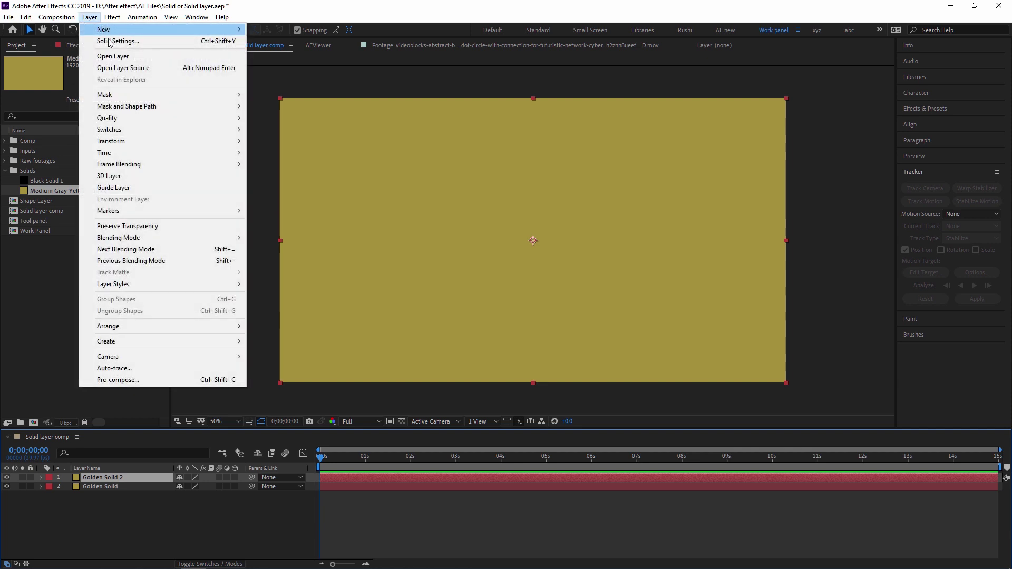
Step: In Golden Solid 2's solid settings, rename it 'Golden layer 2' and change its colour to teal
{"action": "left_click", "coordinate": [125, 42]}
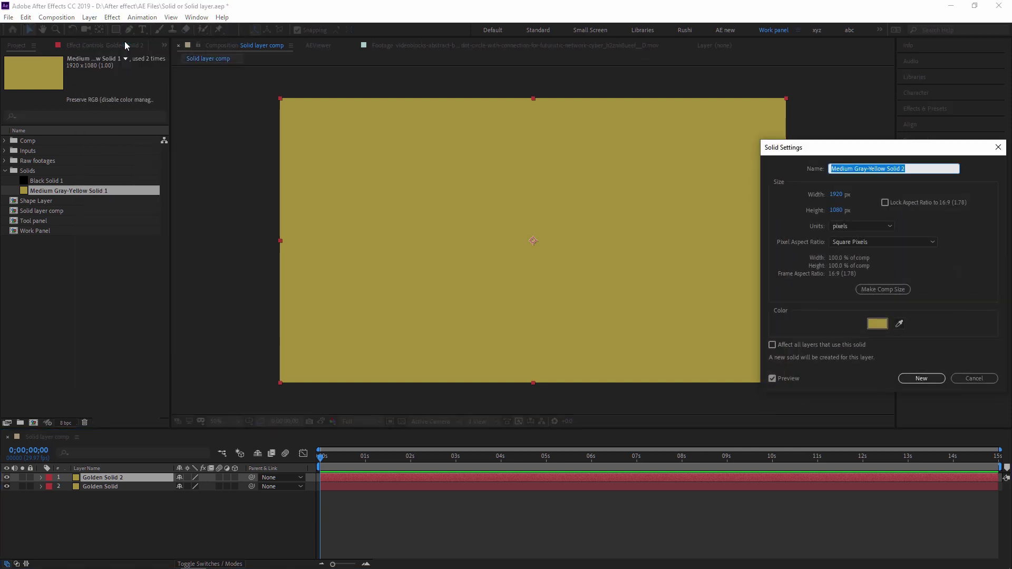
{"action": "key", "text": "Escape"}
{"action": "left_click", "coordinate": [91, 19]}
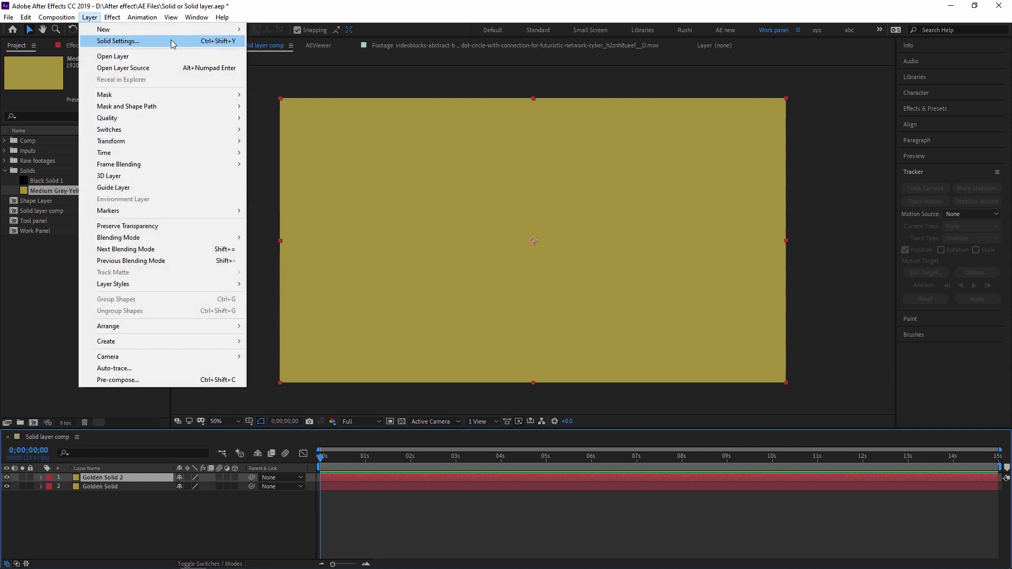
{"action": "left_click", "coordinate": [213, 42]}
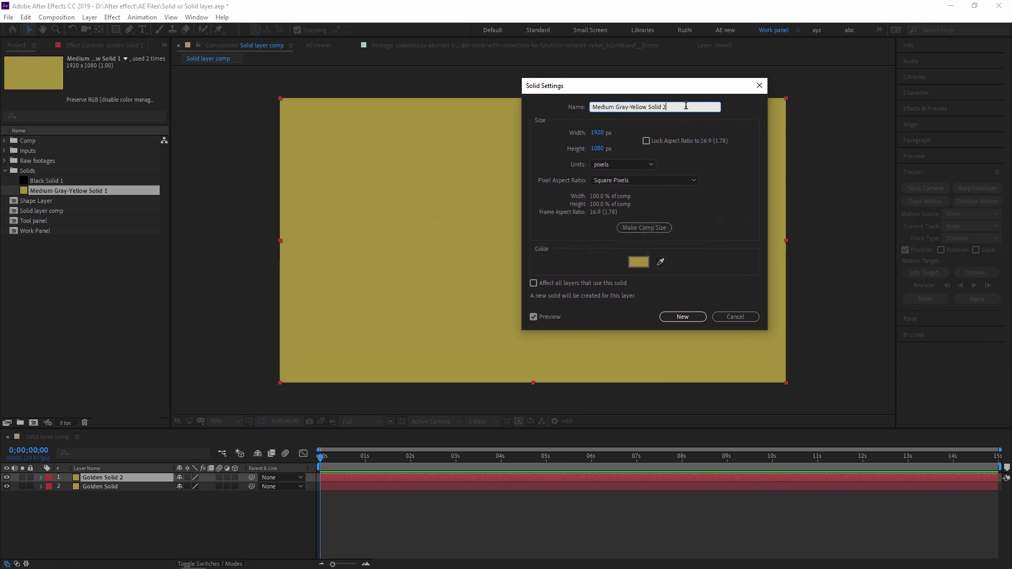
{"action": "type", "text": "Golden layer 2"}
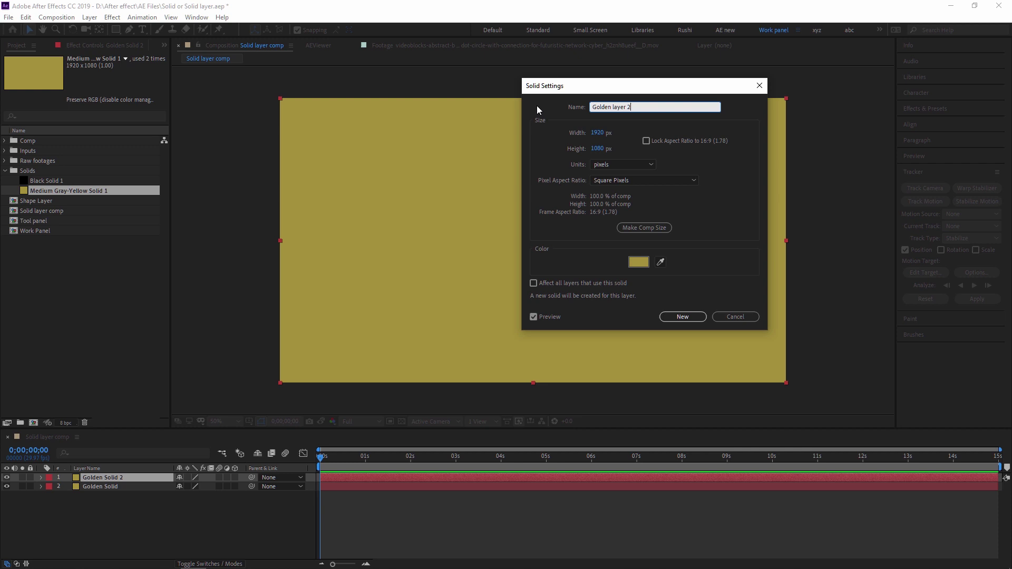
{"action": "left_click", "coordinate": [638, 262]}
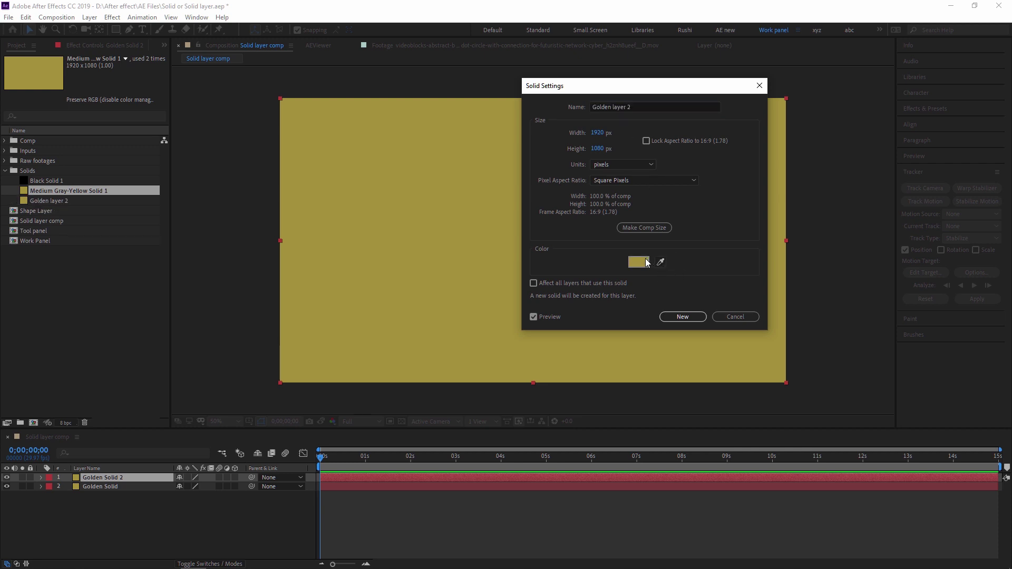
{"action": "left_click_drag", "start_coordinate": [774, 216], "coordinate": [774, 228]}
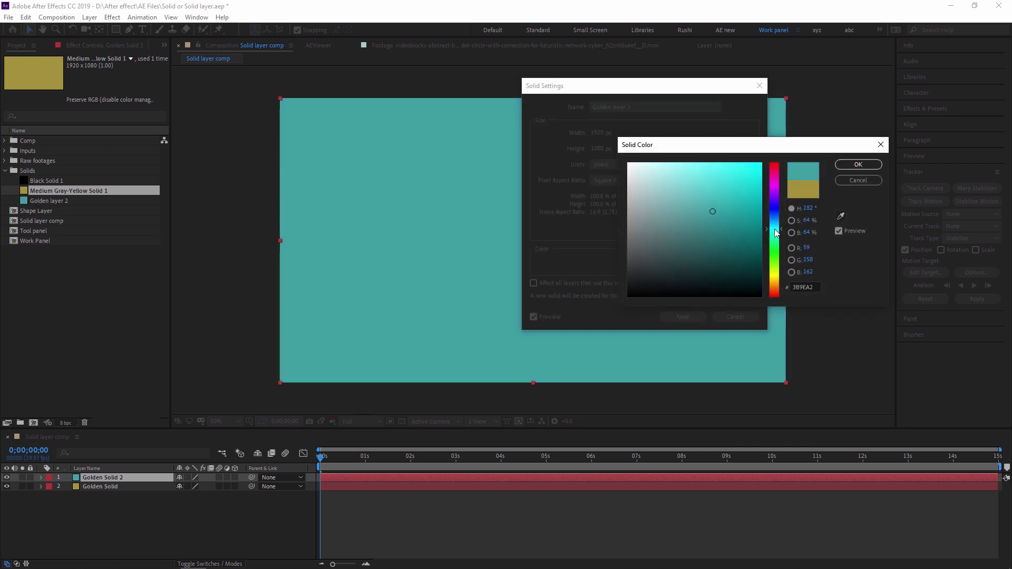
{"action": "left_click_drag", "start_coordinate": [743, 198], "coordinate": [788, 149]}
{"action": "left_click_drag", "start_coordinate": [746, 185], "coordinate": [715, 203]}
{"action": "left_click", "coordinate": [857, 165]}
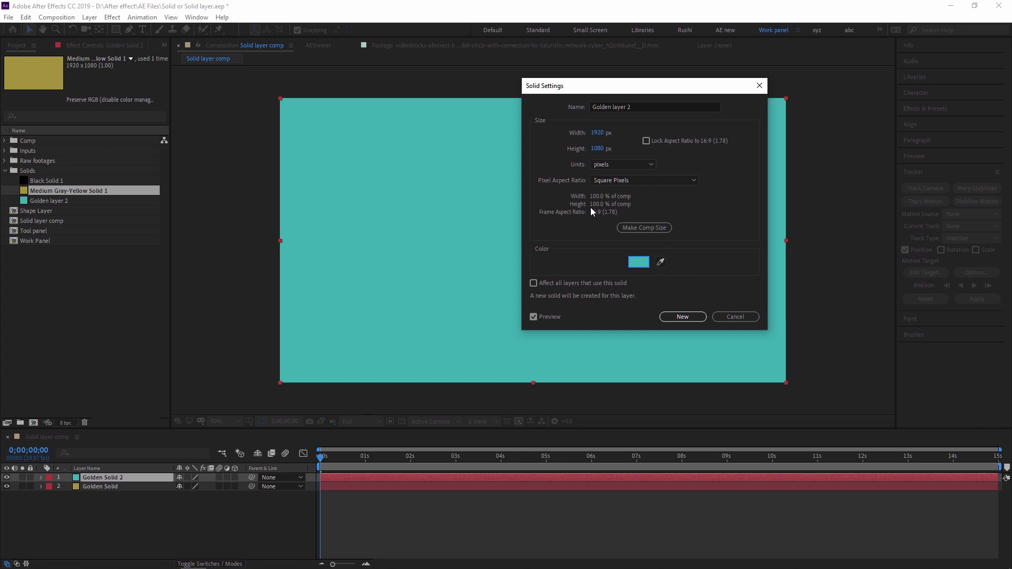
Step: Leave 'Affect all layers that use this solid' unchecked so the change makes a new solid
{"action": "left_click", "coordinate": [533, 283]}
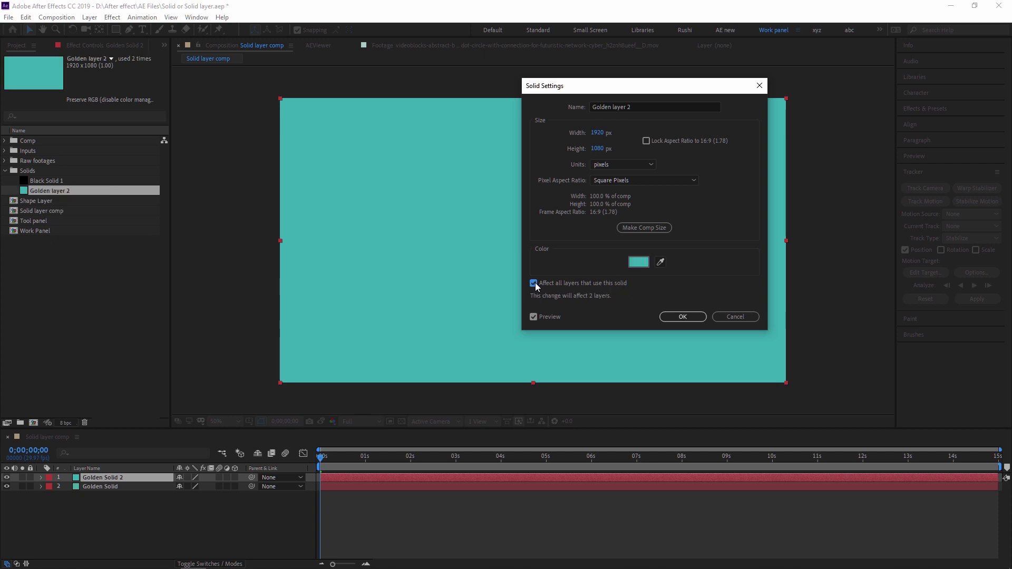
{"action": "left_click", "coordinate": [534, 283]}
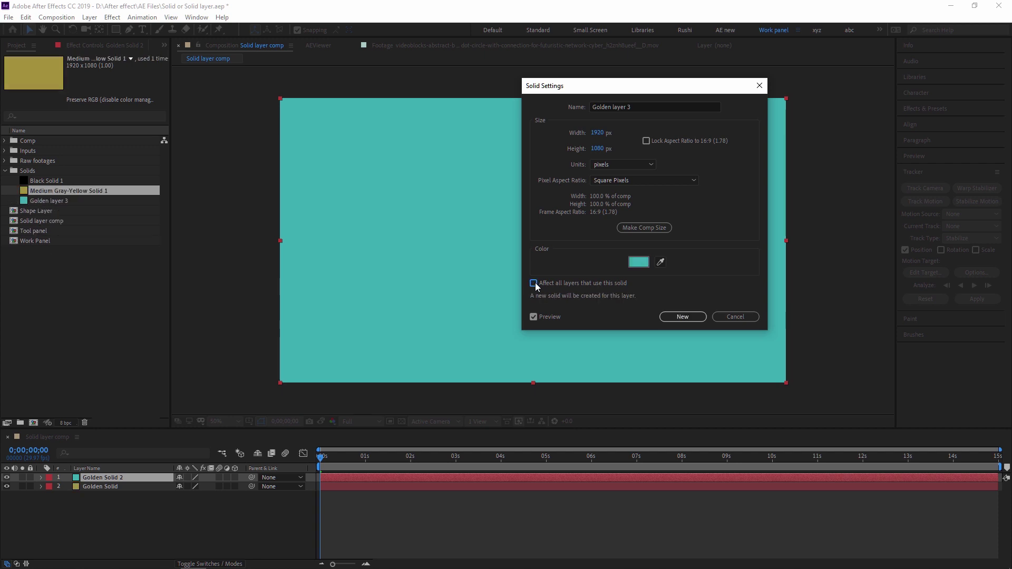
{"action": "left_click", "coordinate": [534, 283]}
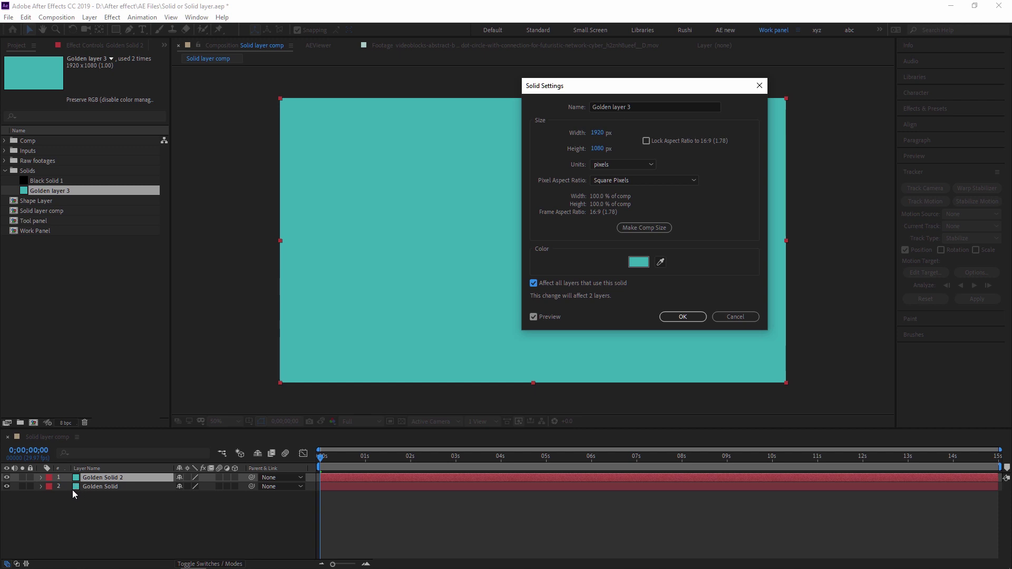
{"action": "left_click", "coordinate": [533, 283]}
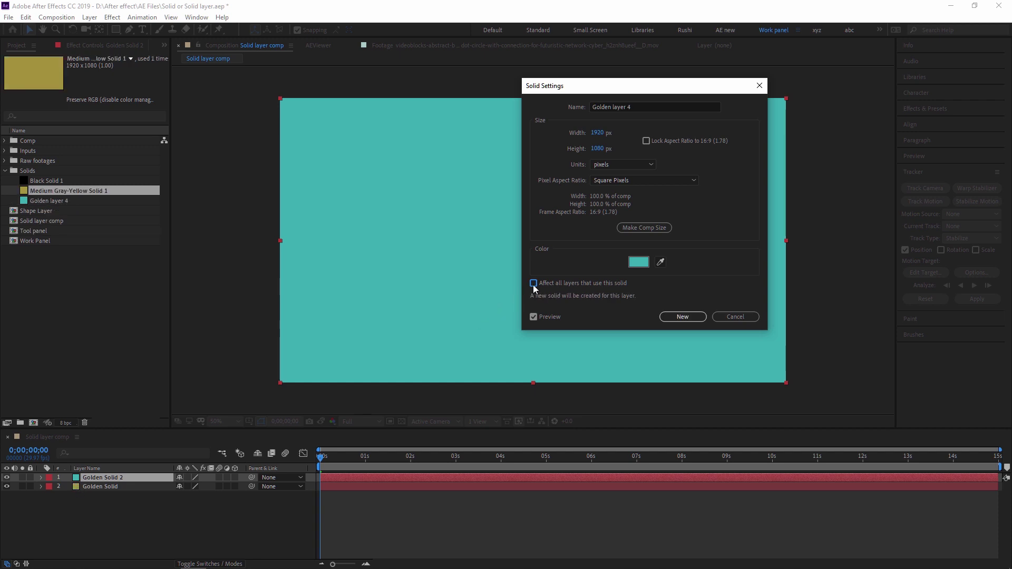
{"action": "left_click", "coordinate": [533, 284]}
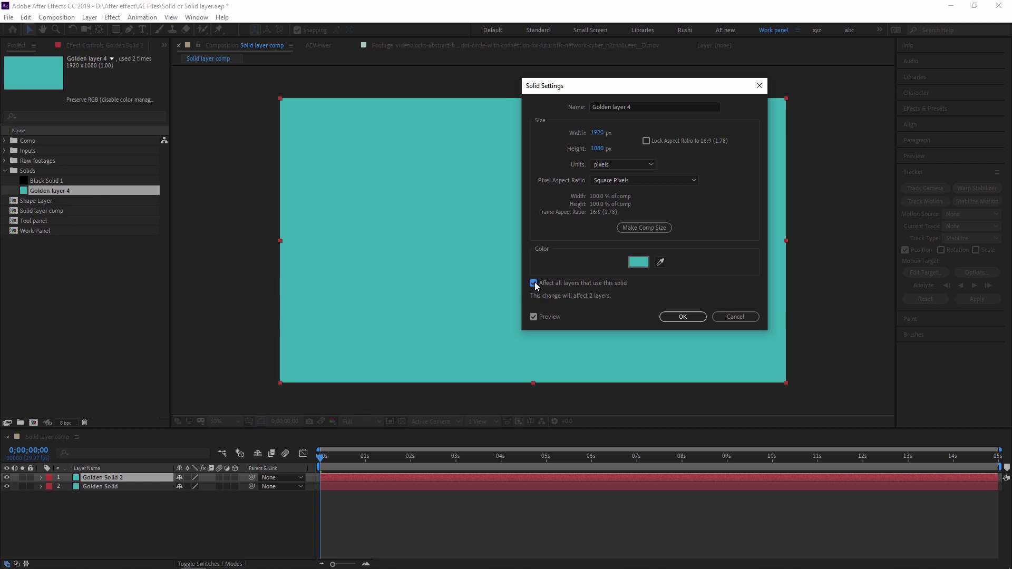
{"action": "left_click", "coordinate": [533, 283]}
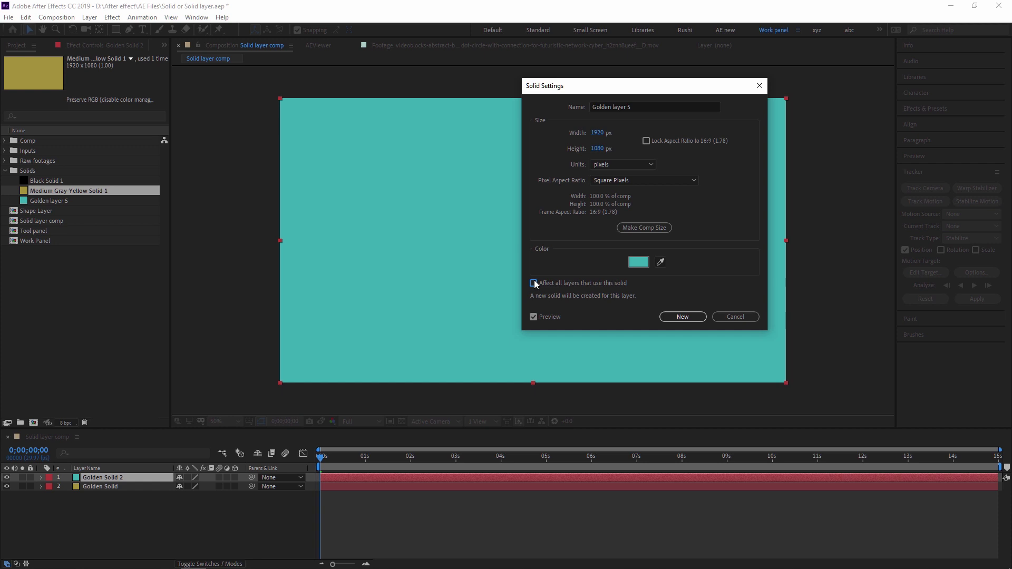
Step: Set the solid colour to olive green and create it as the new solid Golden layer 5
{"action": "left_click", "coordinate": [654, 109]}
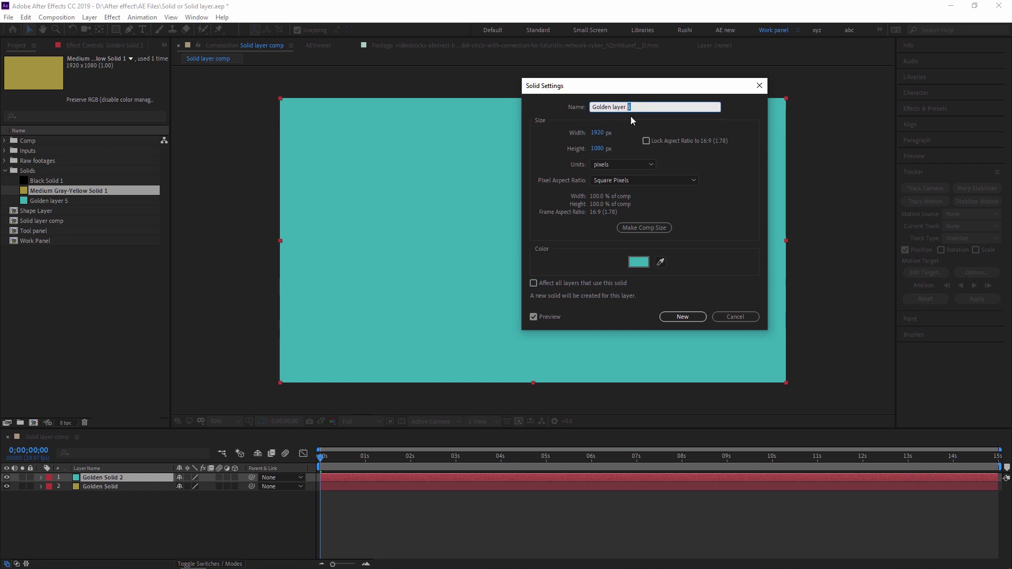
{"action": "left_click", "coordinate": [639, 262]}
{"action": "left_click_drag", "start_coordinate": [772, 292], "coordinate": [773, 273]}
{"action": "left_click", "coordinate": [733, 195]}
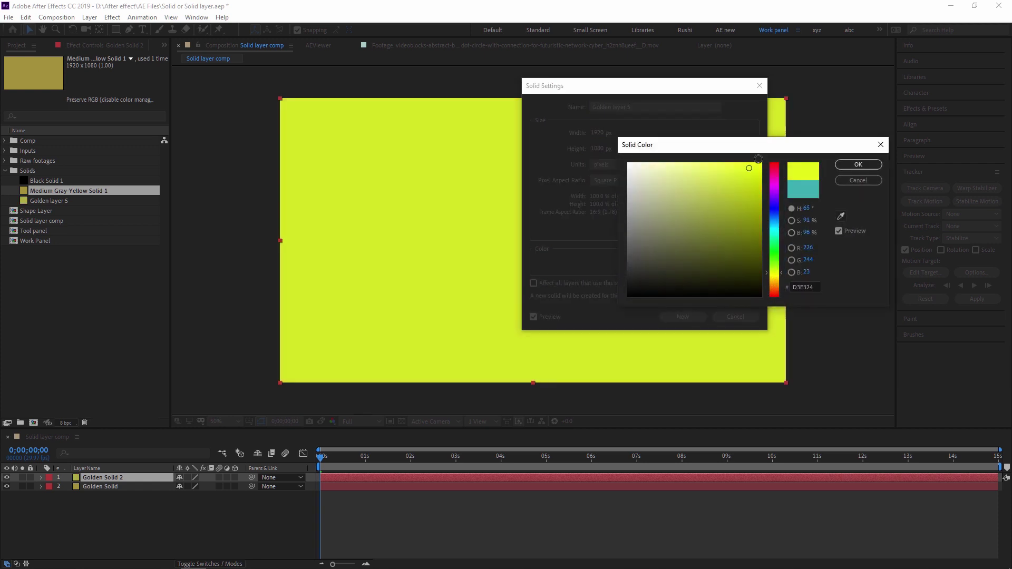
{"action": "left_click", "coordinate": [691, 229]}
{"action": "left_click_drag", "start_coordinate": [693, 216], "coordinate": [717, 206]}
{"action": "left_click", "coordinate": [858, 164]}
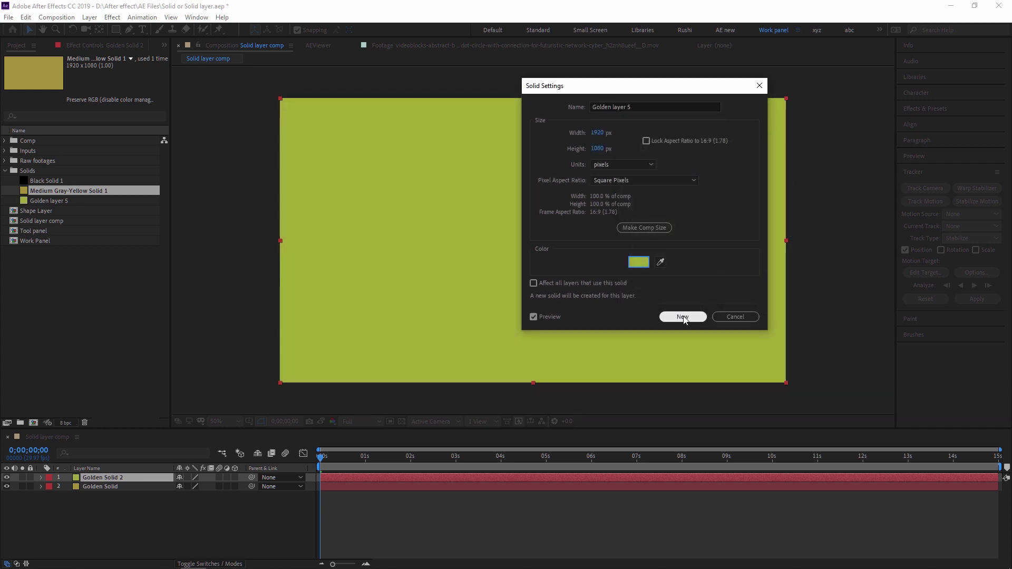
{"action": "left_click", "coordinate": [682, 318]}
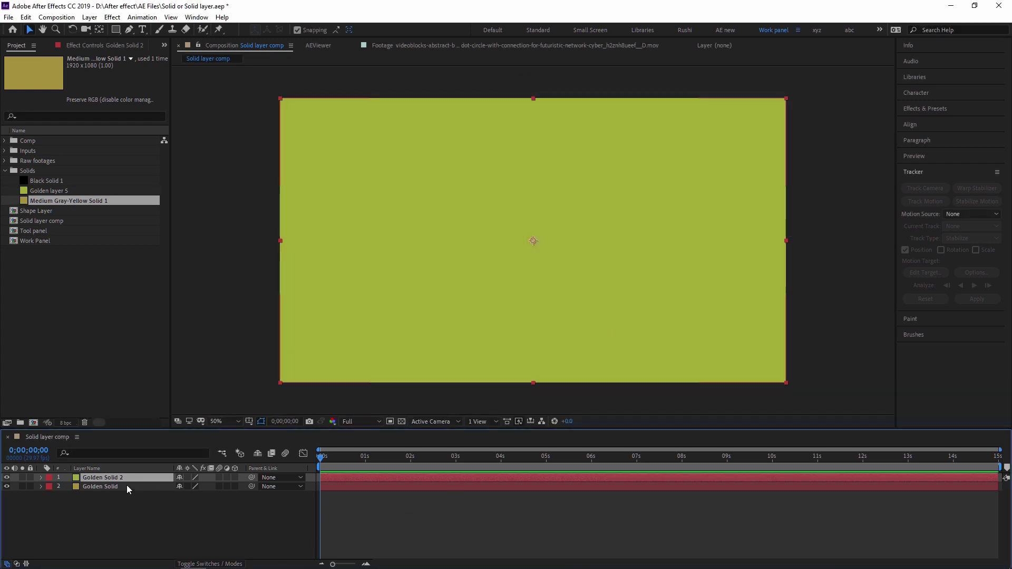
Step: Delete Golden Solid 2 and select the remaining gold Golden Solid layer
{"action": "key", "text": "Delete"}
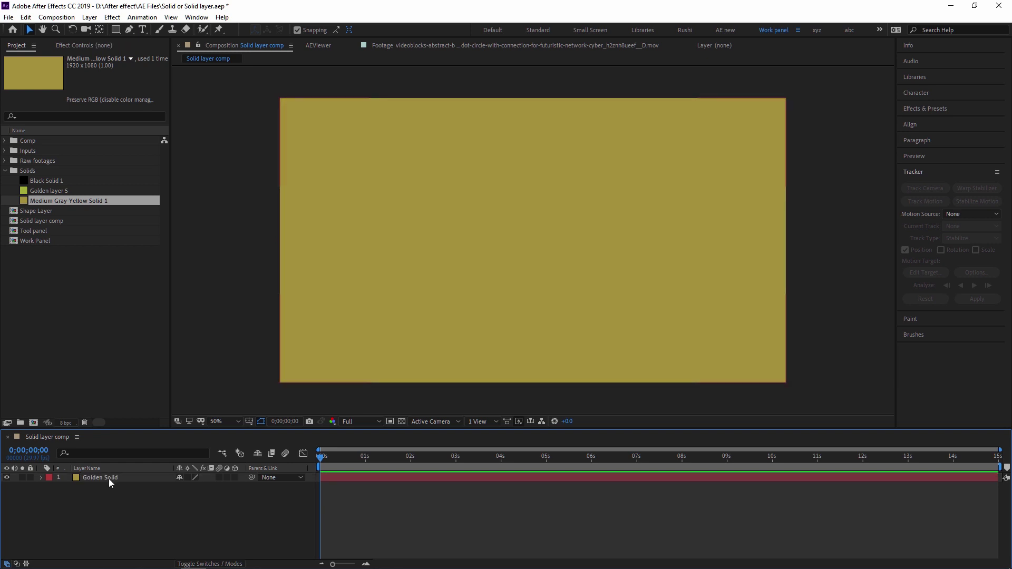
{"action": "left_click", "coordinate": [109, 479]}
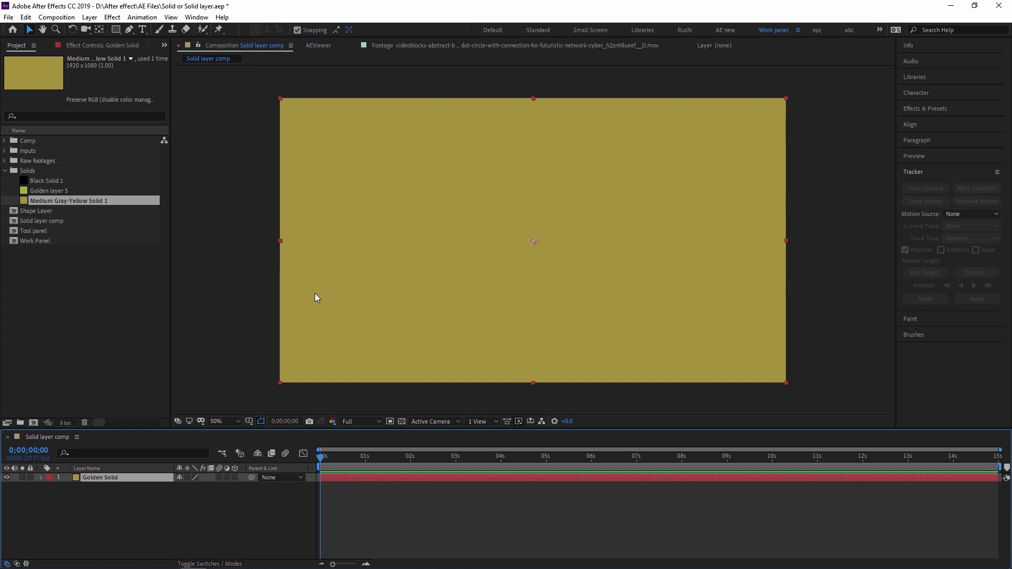
Step: Apply the Backgrounds preset Deep Tissue, found by searching 'deep', to Golden Solid
{"action": "left_click", "coordinate": [927, 108]}
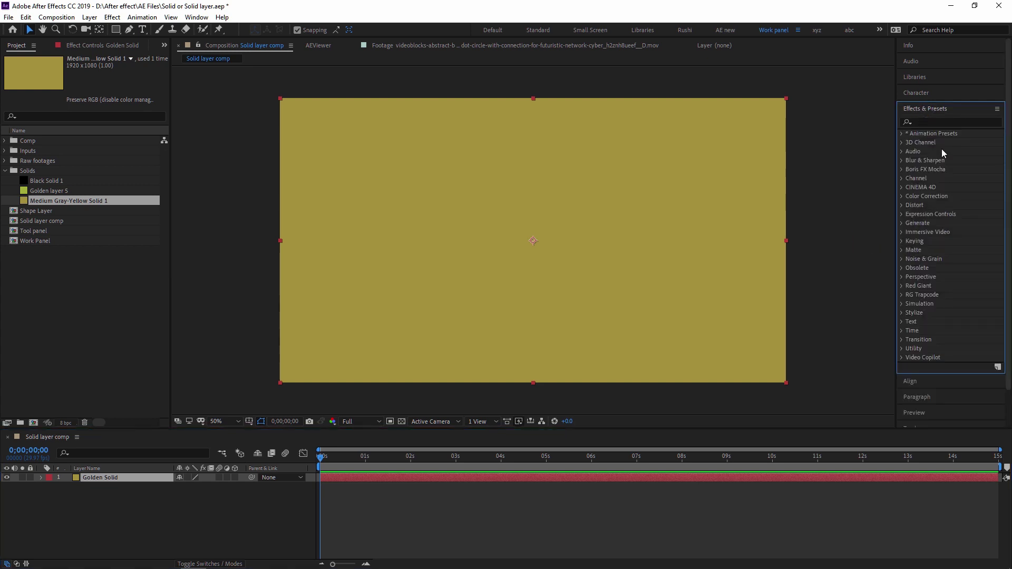
{"action": "left_click", "coordinate": [957, 122]}
{"action": "type", "text": "deep"}
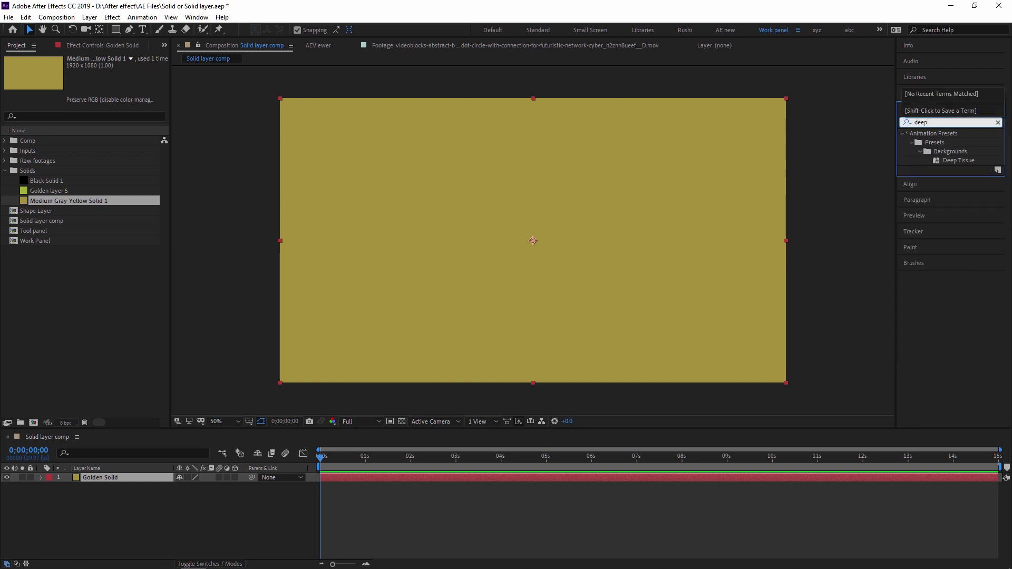
{"action": "left_click", "coordinate": [960, 160]}
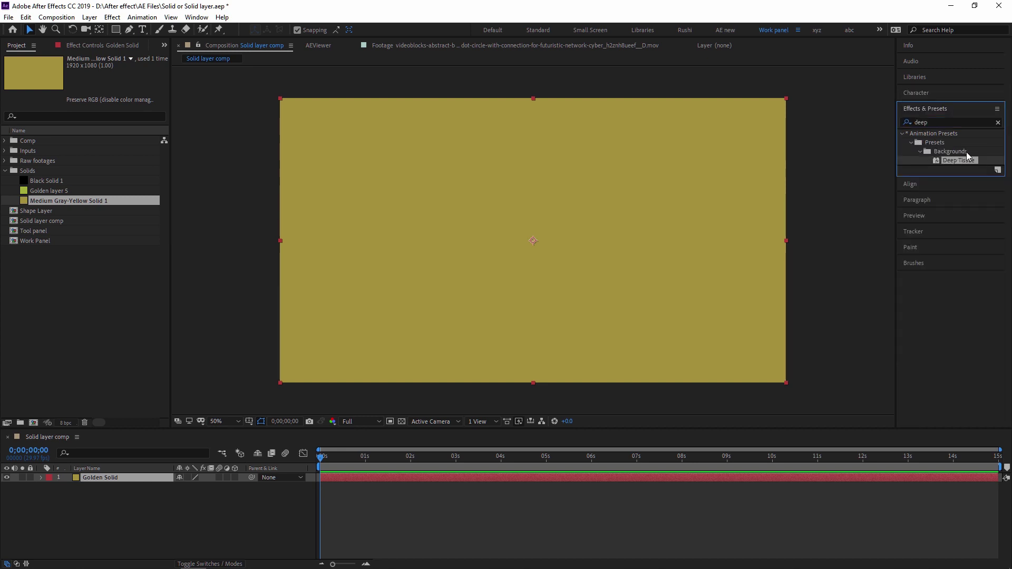
{"action": "left_click_drag", "start_coordinate": [957, 165], "coordinate": [579, 196]}
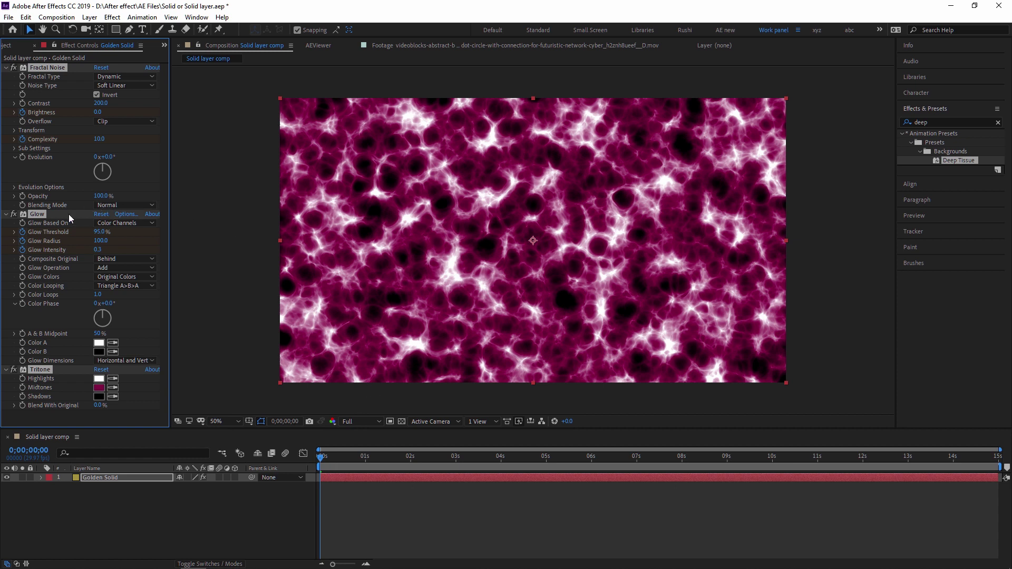
Step: Collapse the Fractal Noise, Glow and Tritone effects and preview the magenta animated background
{"action": "left_click", "coordinate": [7, 68], "text": "ctrl"}
{"action": "left_click", "coordinate": [160, 508]}
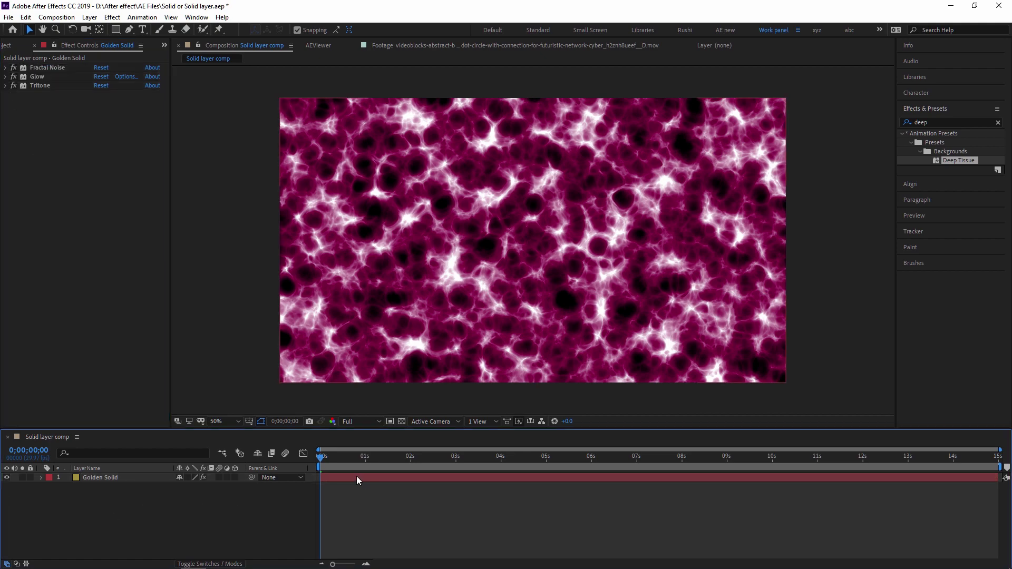
{"action": "key", "text": "space"}
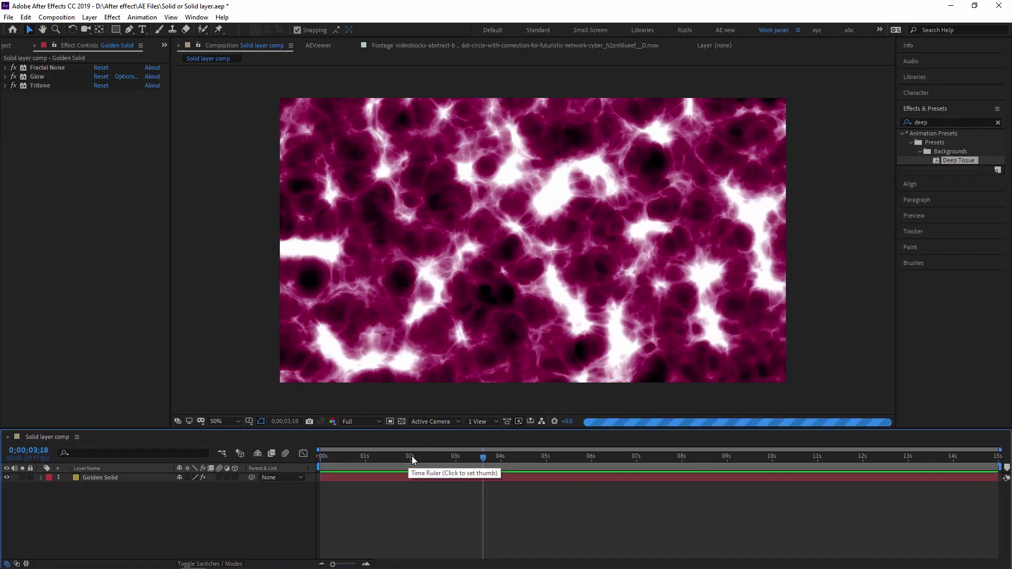
{"action": "left_click", "coordinate": [334, 466]}
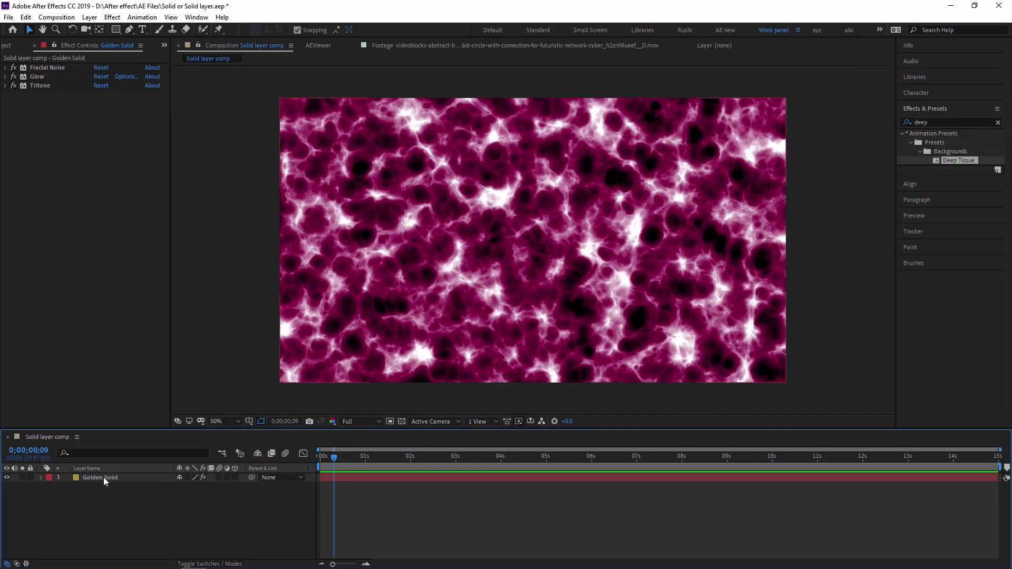
{"action": "left_click", "coordinate": [104, 476]}
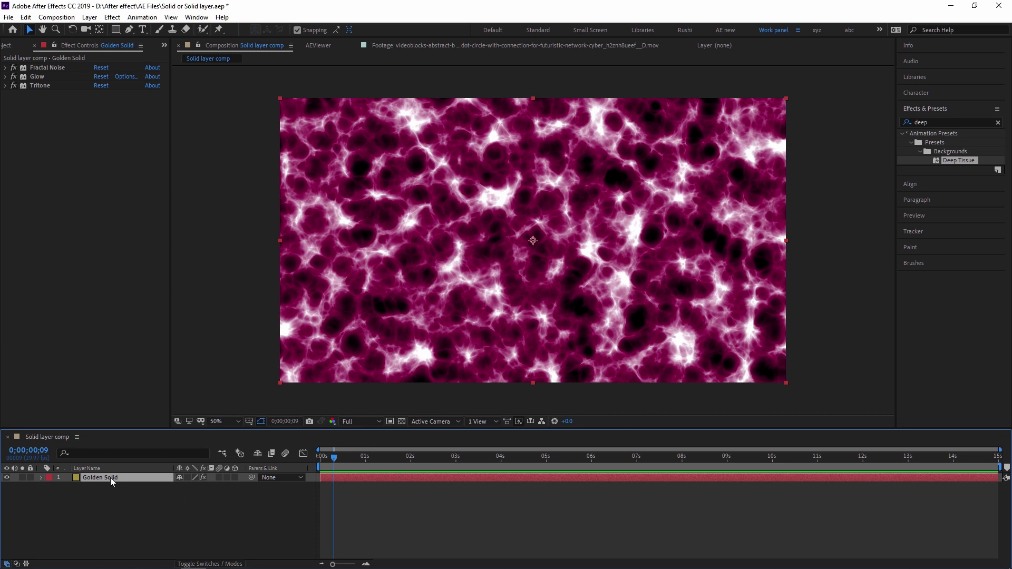
{"action": "left_click", "coordinate": [115, 30]}
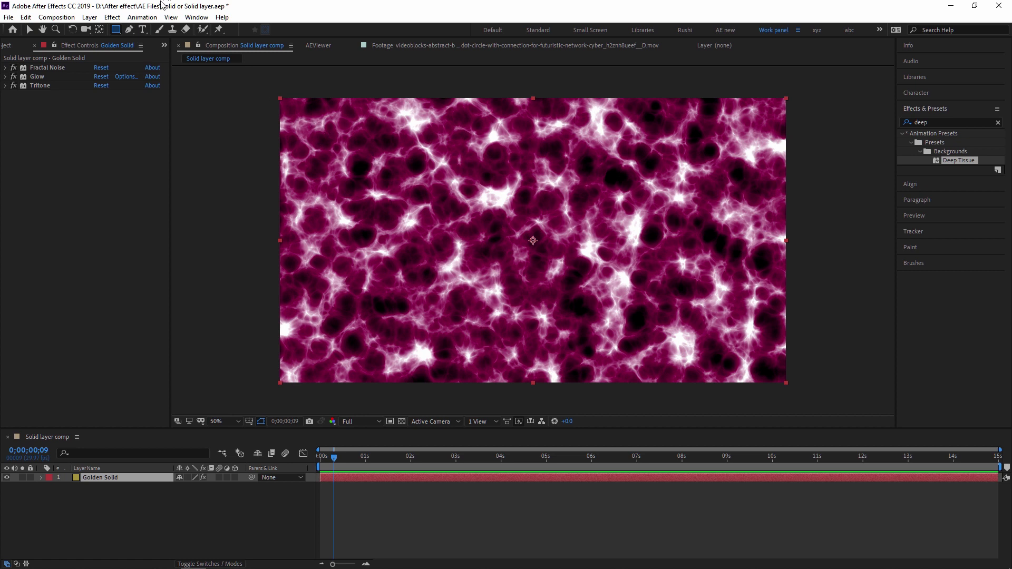
Step: Draw a circular ellipse mask, nudge Mask 1 toward the centre, and reveal its Mask Feather
{"action": "left_click_drag", "start_coordinate": [115, 30], "coordinate": [164, 52]}
{"action": "left_click_drag", "start_coordinate": [452, 169], "coordinate": [657, 317]}
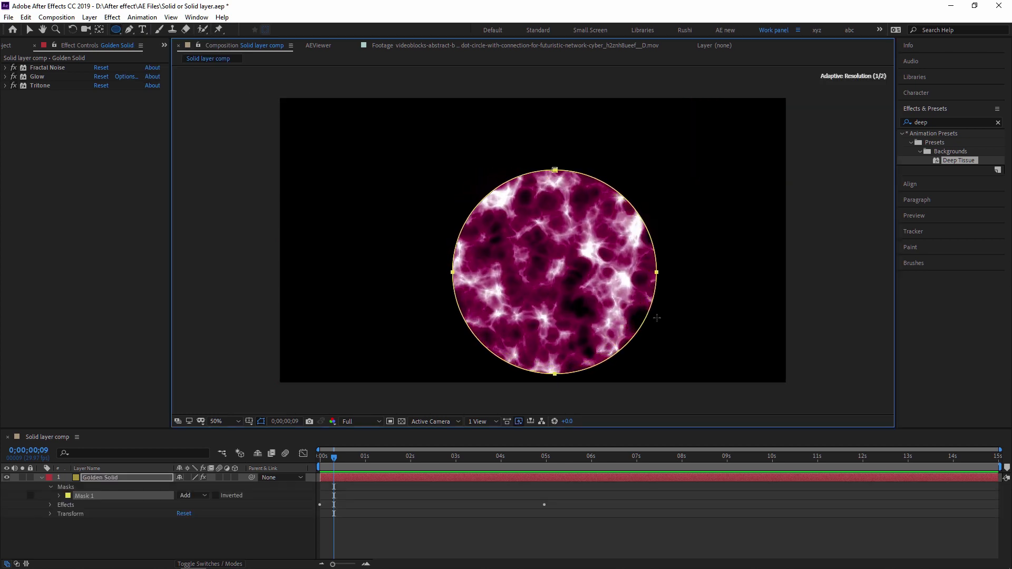
{"action": "left_click", "coordinate": [30, 29]}
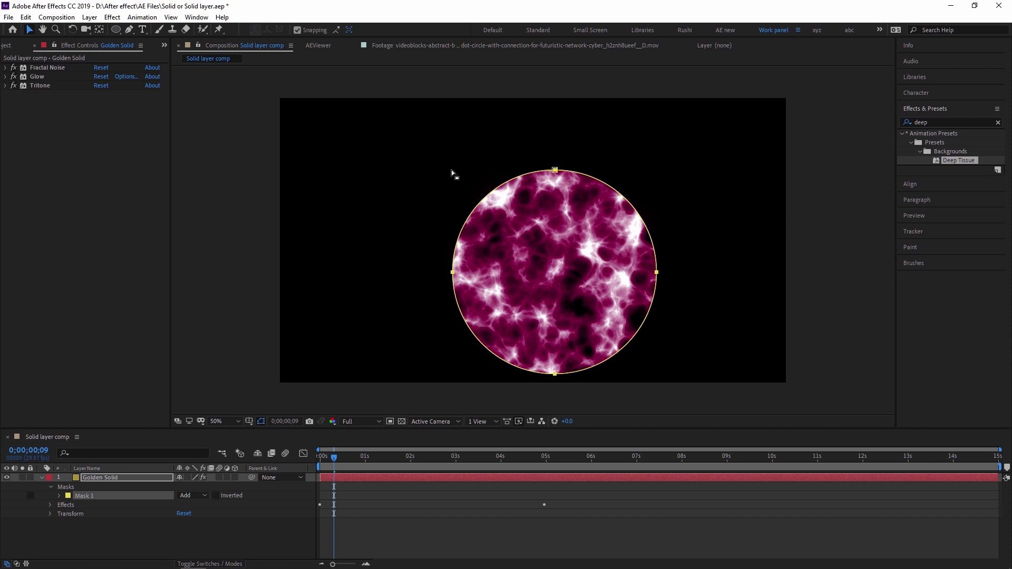
{"action": "left_click", "coordinate": [595, 258]}
{"action": "left_click", "coordinate": [91, 496]}
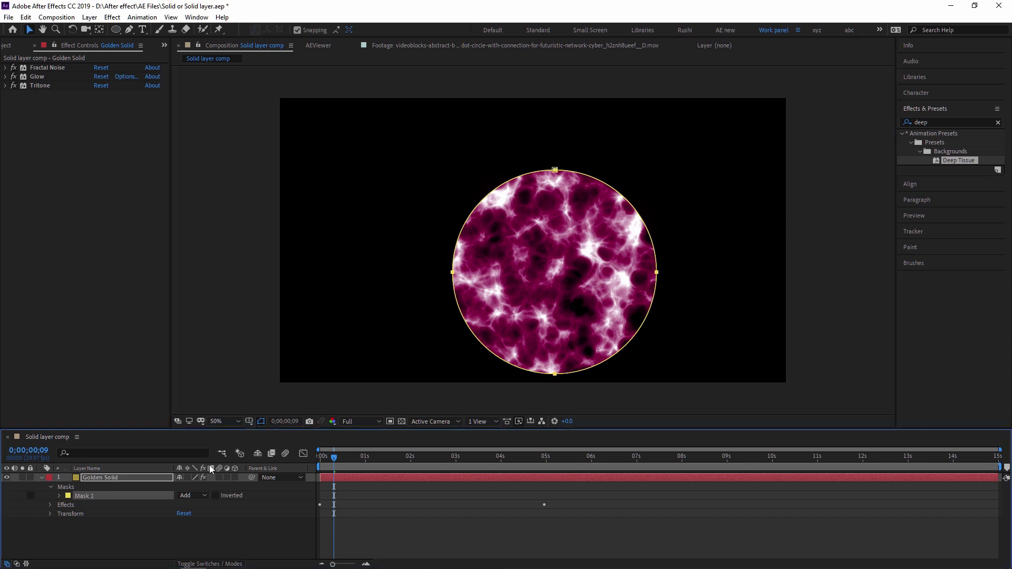
{"action": "key", "text": "shift+Up"}
{"action": "key", "text": "shift+Up"}
{"action": "key", "text": "shift+Up"}
{"action": "key", "text": "shift+Up"}
{"action": "key", "text": "shift+Up"}
{"action": "key", "text": "shift+Up"}
{"action": "key", "text": "shift+Up"}
{"action": "key", "text": "shift+Up"}
{"action": "key", "text": "shift+Up"}
{"action": "key", "text": "shift+Up"}
{"action": "key", "text": "shift+Up"}
{"action": "key", "text": "shift+Up"}
{"action": "key", "text": "shift+Left"}
{"action": "key", "text": "shift+Left"}
{"action": "key", "text": "shift+Left"}
{"action": "key", "text": "shift+Left"}
{"action": "key", "text": "shift+Left"}
{"action": "key", "text": "shift+Left"}
{"action": "key", "text": "shift+Left"}
{"action": "key", "text": "shift+Left"}
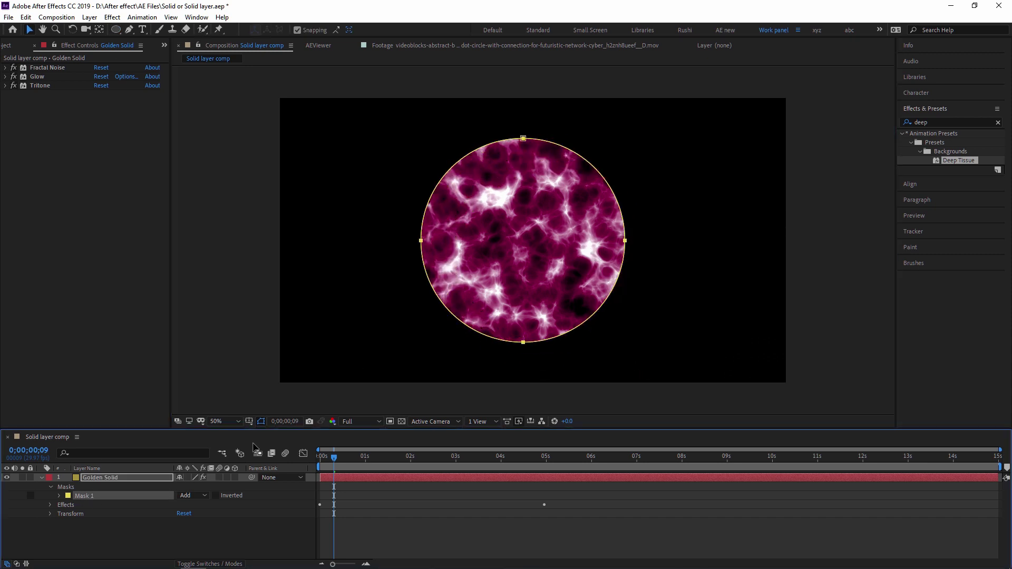
{"action": "key", "text": "Down"}
{"action": "key", "text": "Down"}
{"action": "key", "text": "Down"}
{"action": "key", "text": "Down"}
{"action": "key", "text": "Down"}
{"action": "key", "text": "Down"}
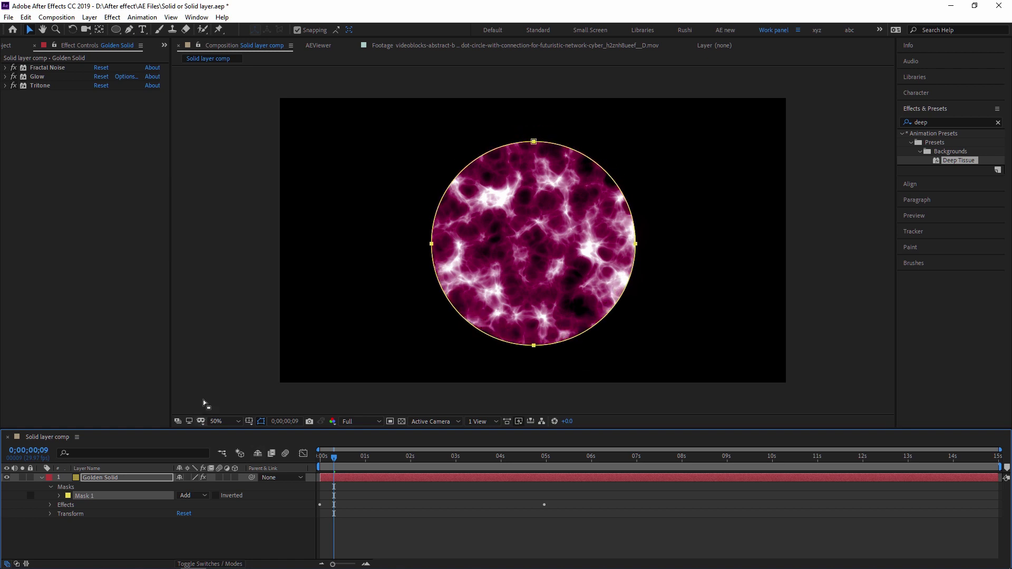
{"action": "key", "text": "f"}
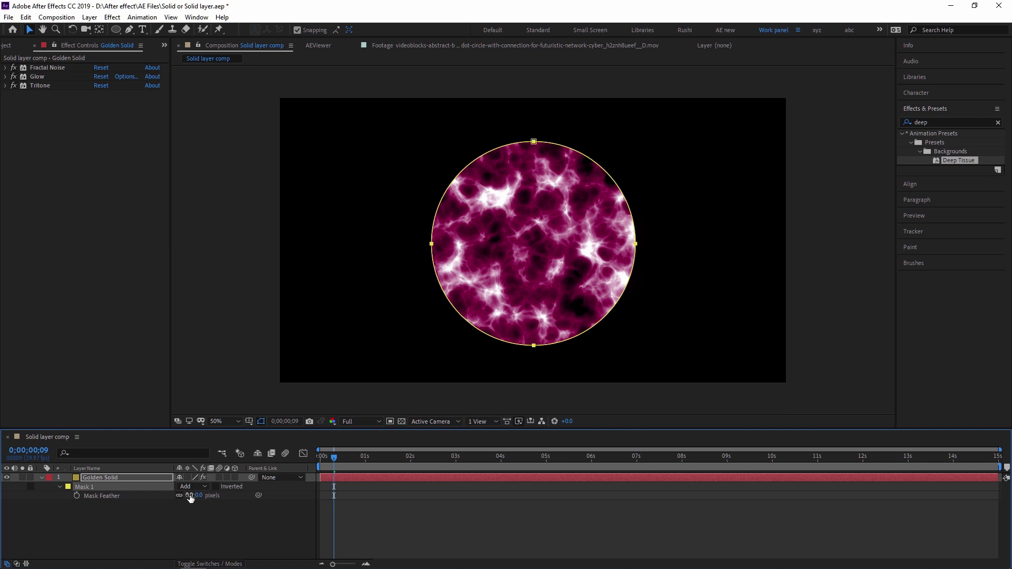
Step: Feather the circle mask to 41 pixels and preview the result from the start
{"action": "left_click_drag", "start_coordinate": [194, 494], "coordinate": [314, 495]}
{"action": "left_click", "coordinate": [101, 477]}
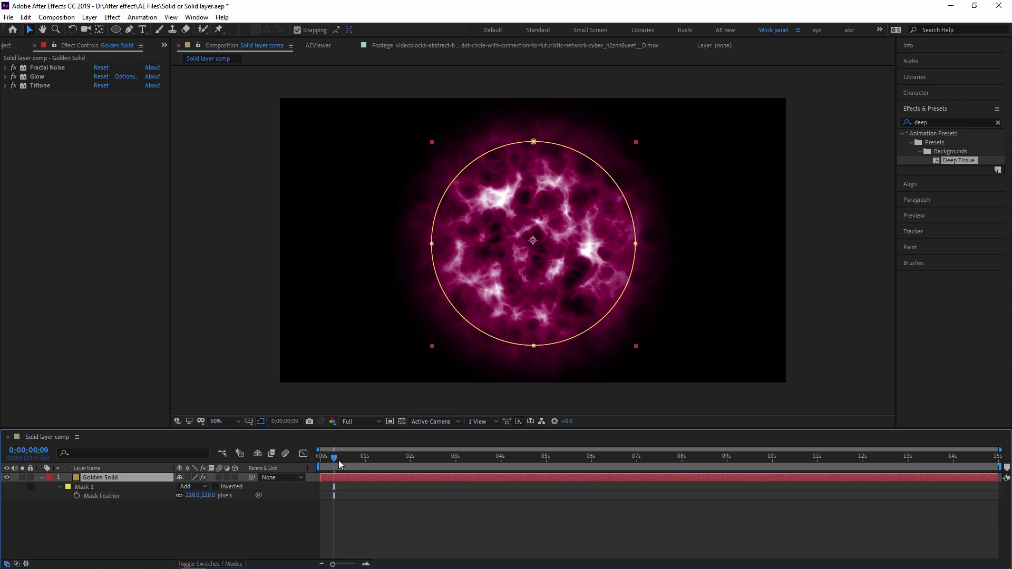
{"action": "left_click_drag", "start_coordinate": [334, 456], "coordinate": [274, 457]}
{"action": "left_click", "coordinate": [389, 517]}
{"action": "key", "text": "space"}
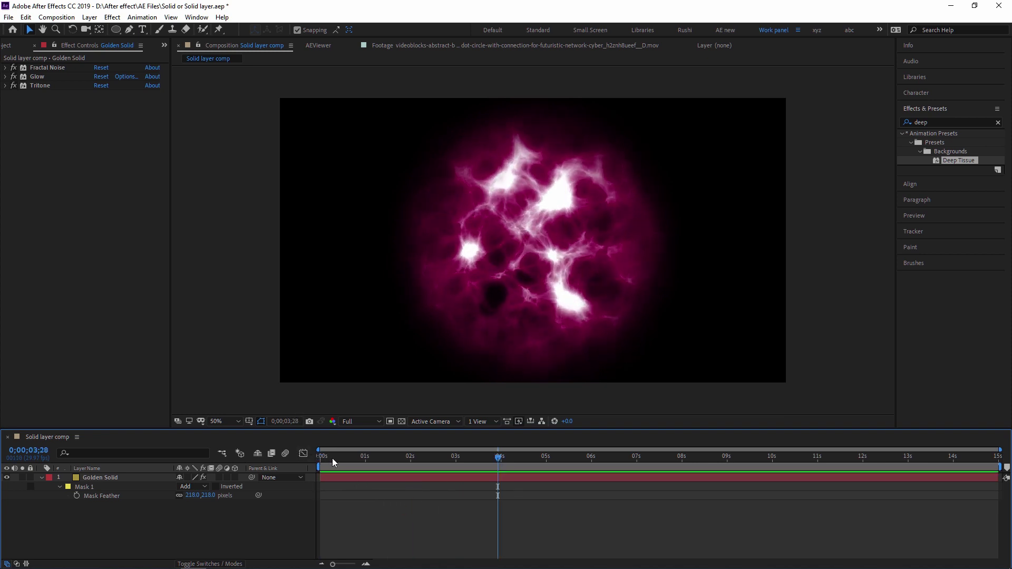
{"action": "key", "text": "space"}
Step: Delete Mask 1 from the Golden Solid layer
{"action": "left_click", "coordinate": [263, 475]}
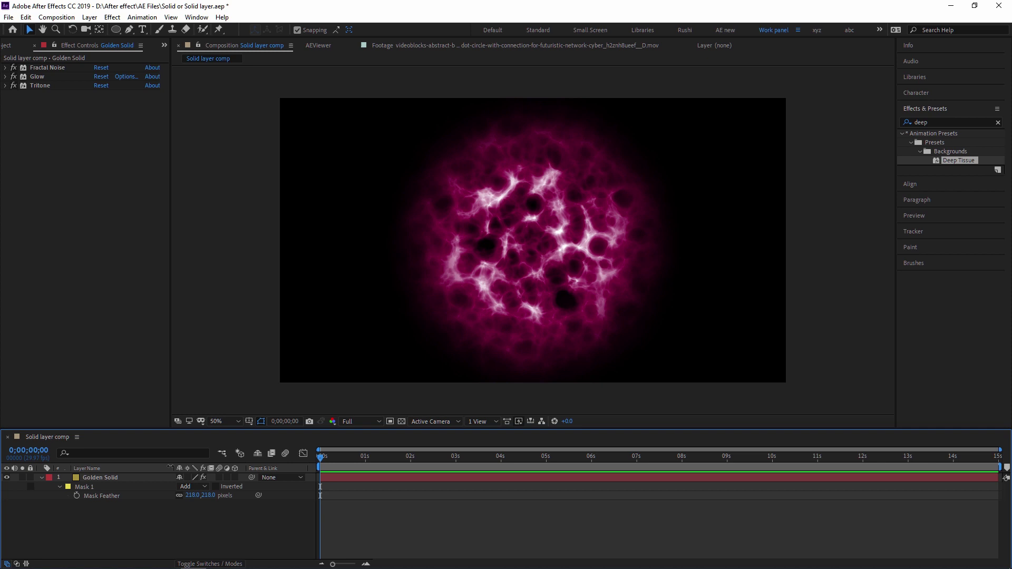
{"action": "left_click", "coordinate": [60, 488]}
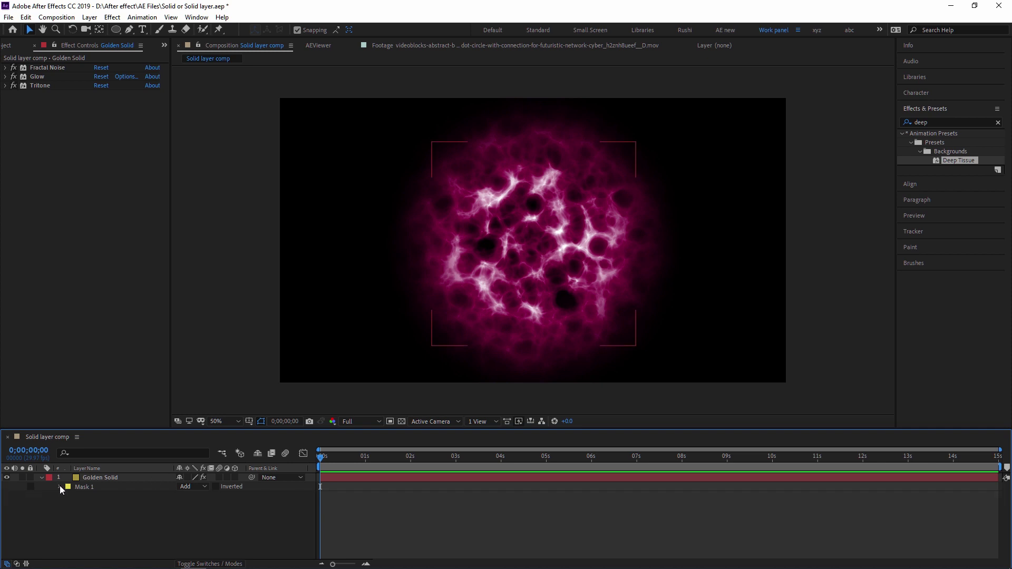
{"action": "left_click", "coordinate": [59, 485]}
{"action": "left_click", "coordinate": [309, 548]}
{"action": "left_click_drag", "start_coordinate": [340, 479], "coordinate": [311, 434]}
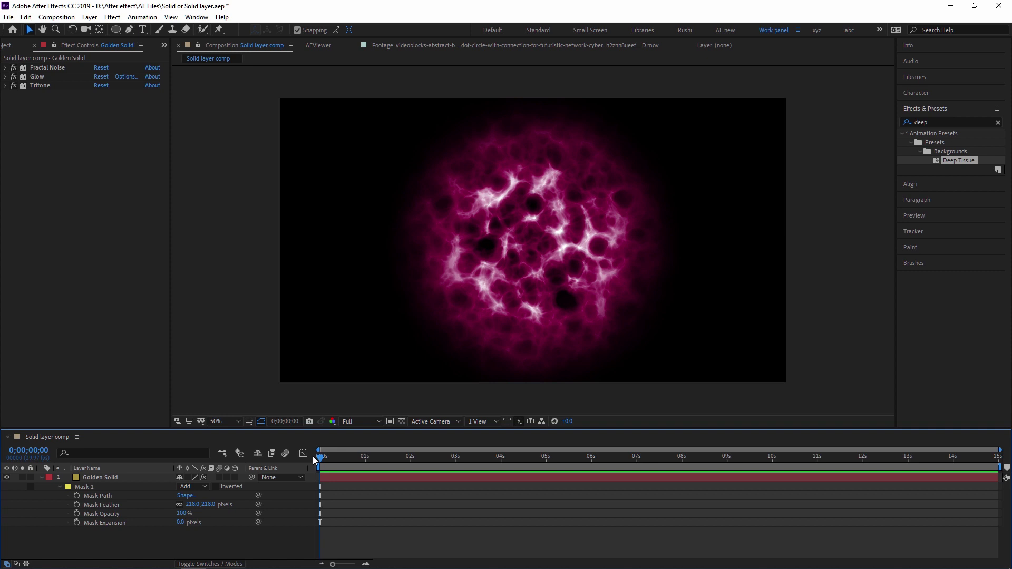
{"action": "left_click", "coordinate": [144, 493]}
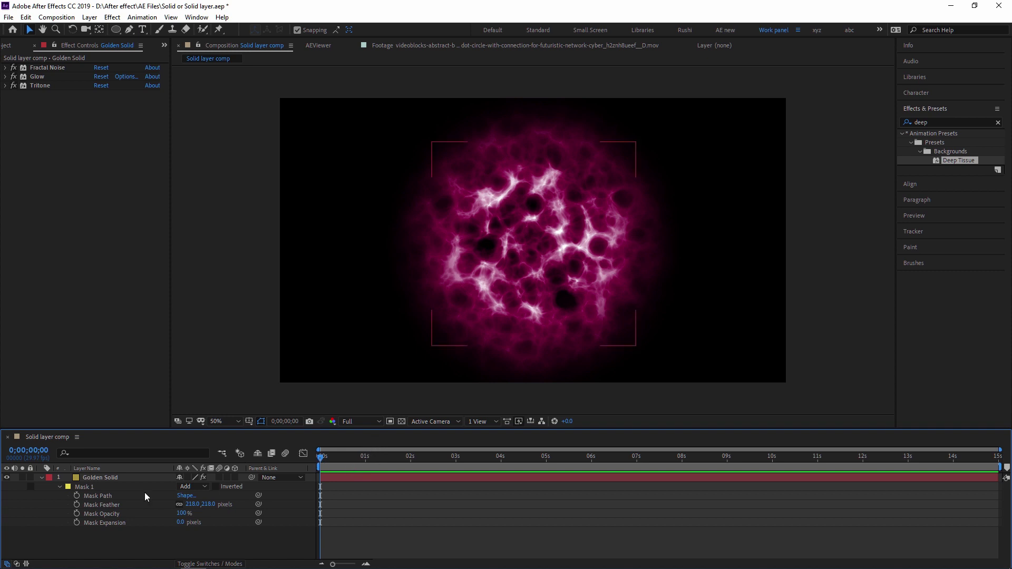
{"action": "key", "text": "Delete"}
{"action": "left_click", "coordinate": [95, 478]}
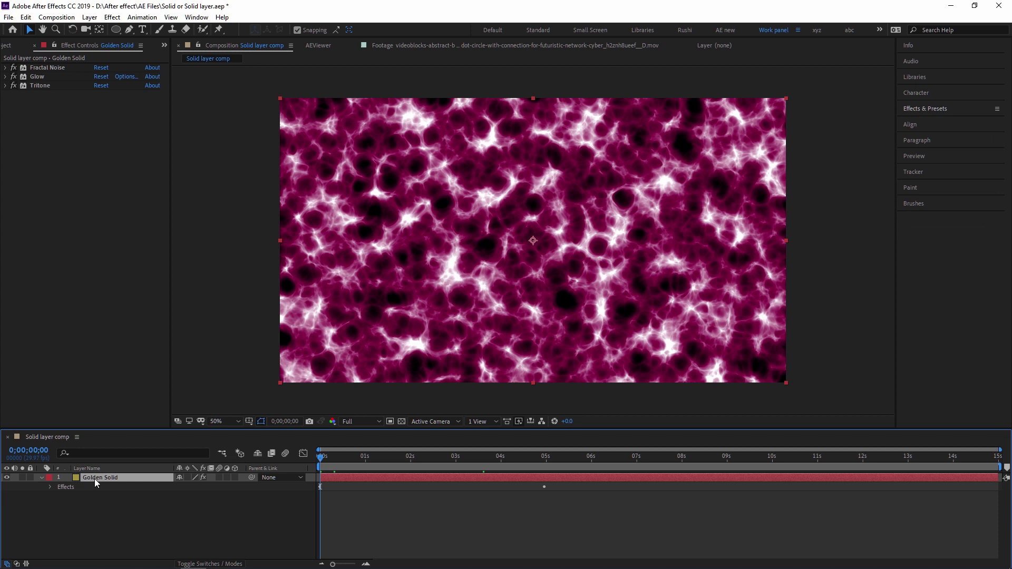
Step: Delete the Golden Solid layer and clear the project list selection
{"action": "key", "text": "Delete"}
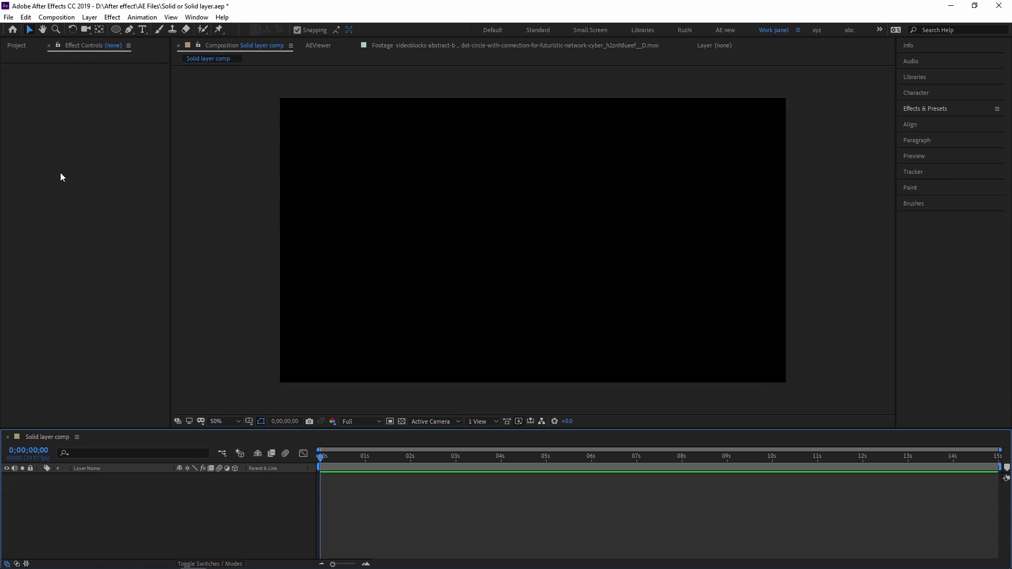
{"action": "left_click", "coordinate": [21, 47]}
{"action": "left_click", "coordinate": [97, 384]}
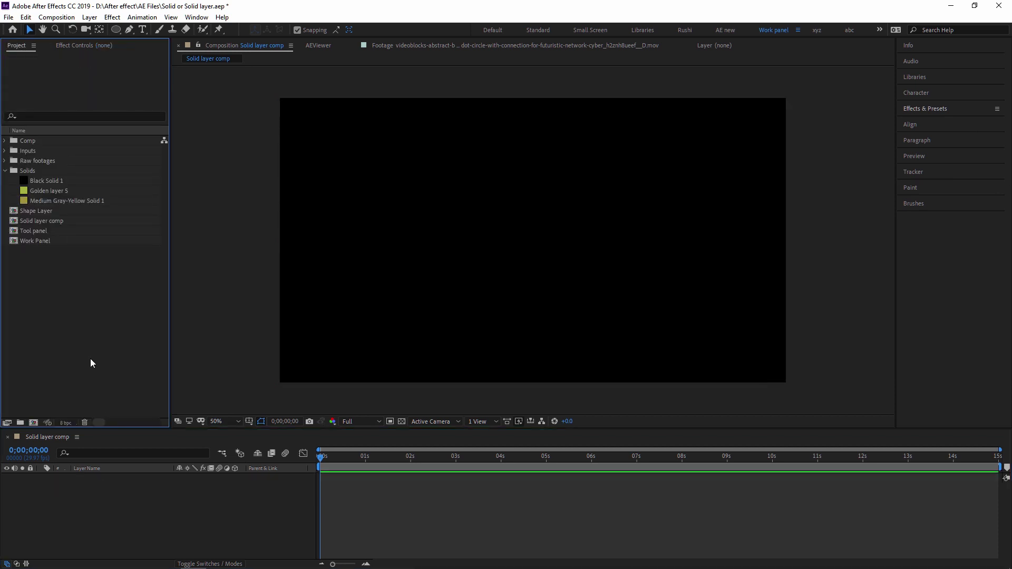
Step: Create a new comp-size 1920×1080 solid, Medium Gray-Yellow Solid 2
{"action": "right_click", "coordinate": [118, 510]}
{"action": "mouse_move", "coordinate": [179, 395]}
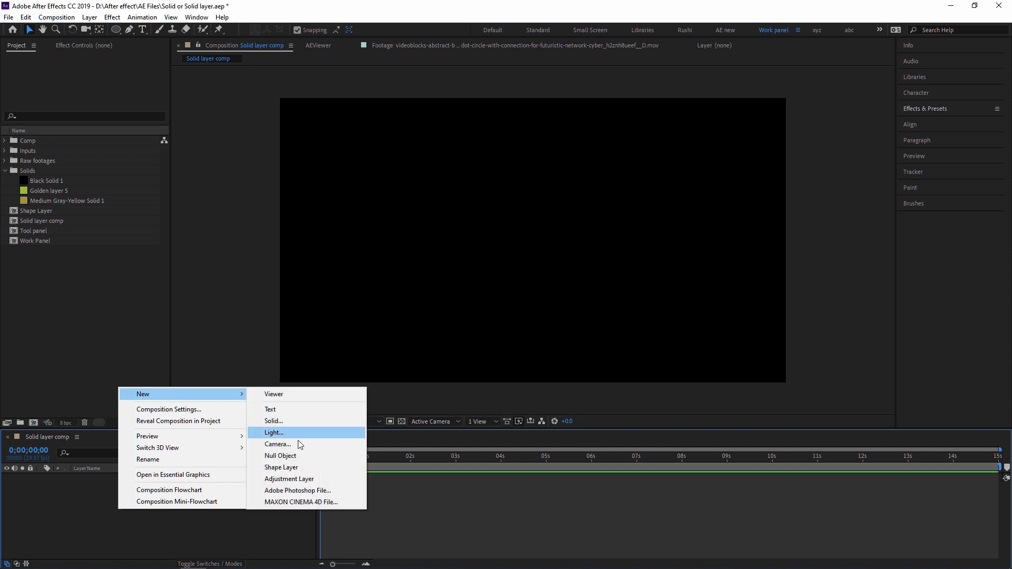
{"action": "left_click", "coordinate": [274, 422]}
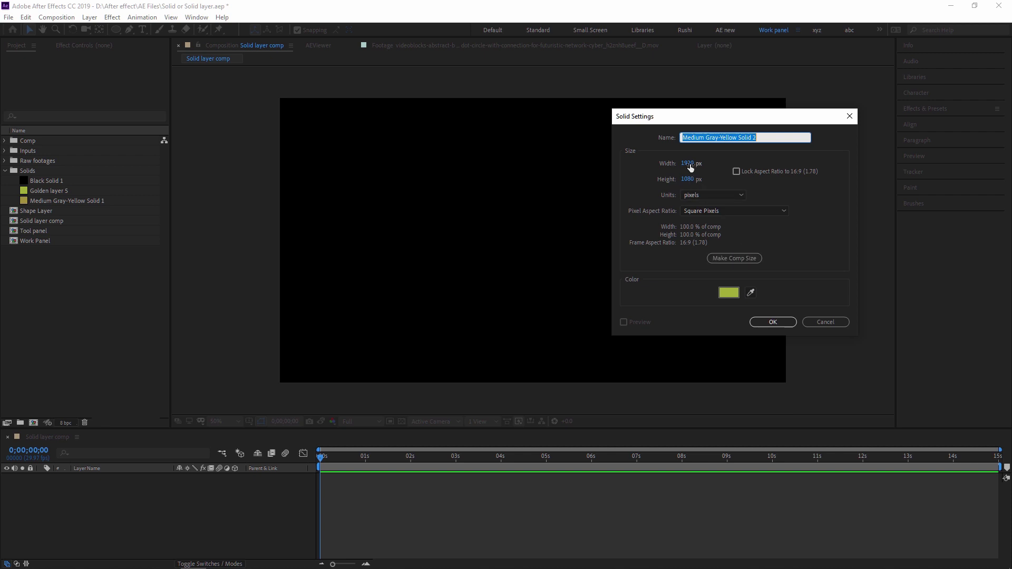
{"action": "left_click_drag", "start_coordinate": [690, 167], "coordinate": [864, 195]}
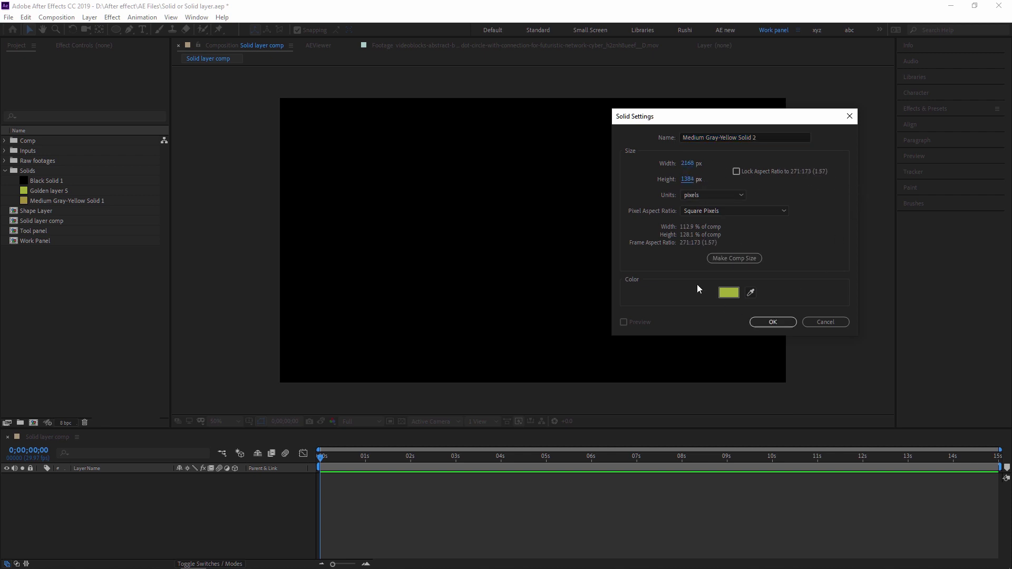
{"action": "left_click", "coordinate": [686, 179]}
{"action": "type", "text": "1080"}
{"action": "left_click", "coordinate": [752, 261]}
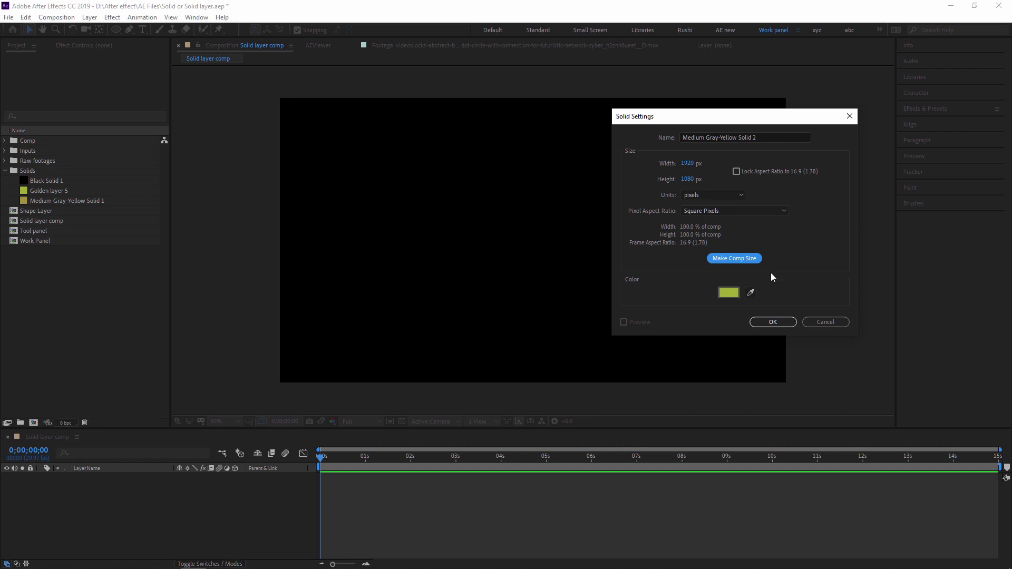
{"action": "left_click", "coordinate": [776, 327]}
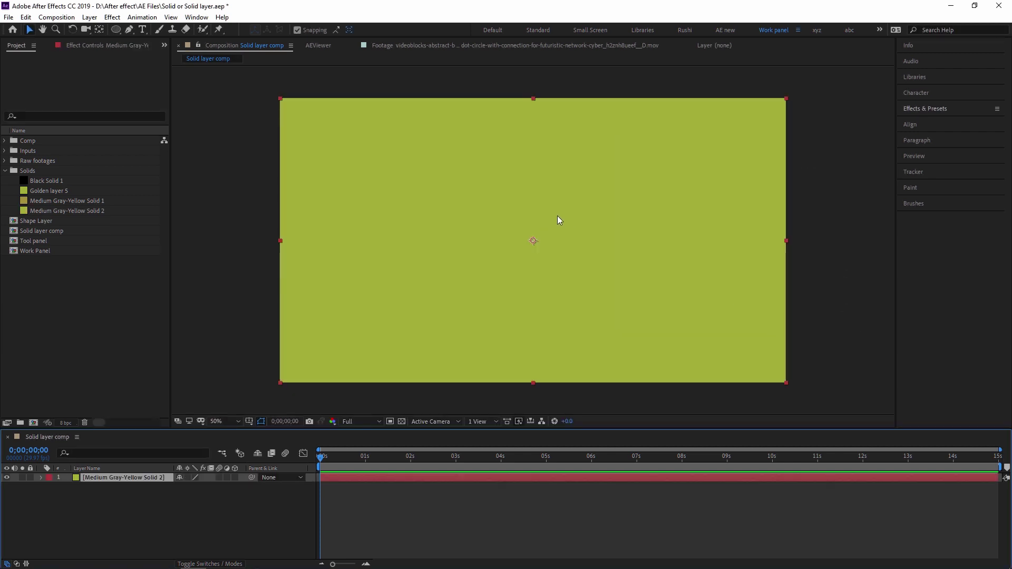
Step: Apply the Apparition preset from the Backgrounds folder to the solid and preview it
{"action": "left_click", "coordinate": [931, 109]}
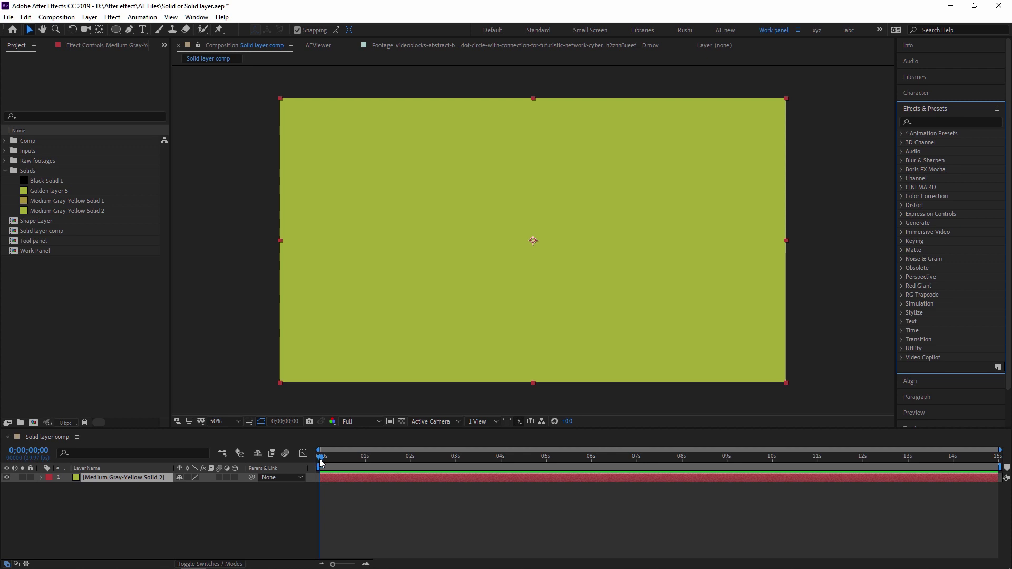
{"action": "left_click", "coordinate": [944, 121]}
{"action": "type", "text": "deep"}
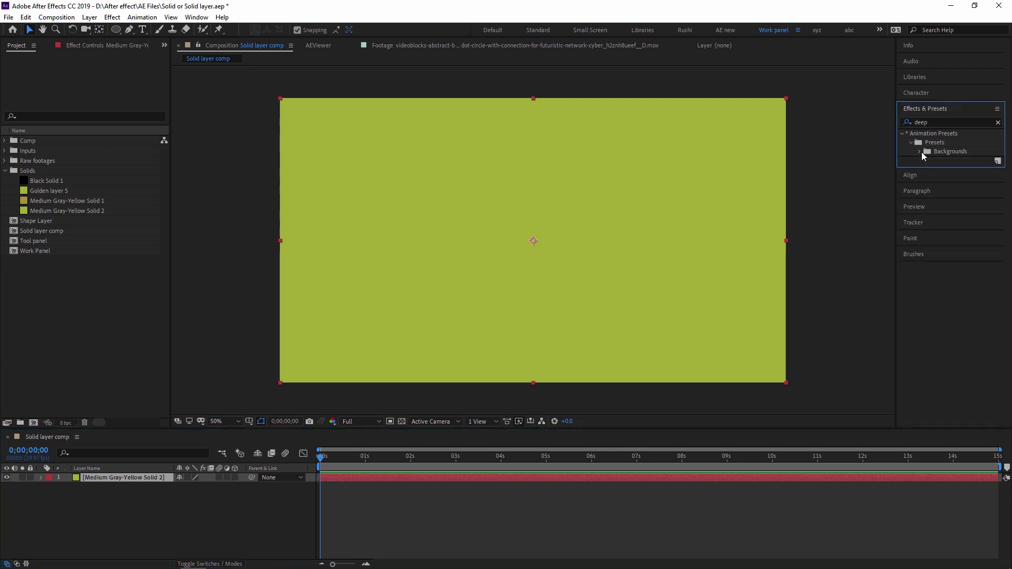
{"action": "left_click", "coordinate": [920, 151]}
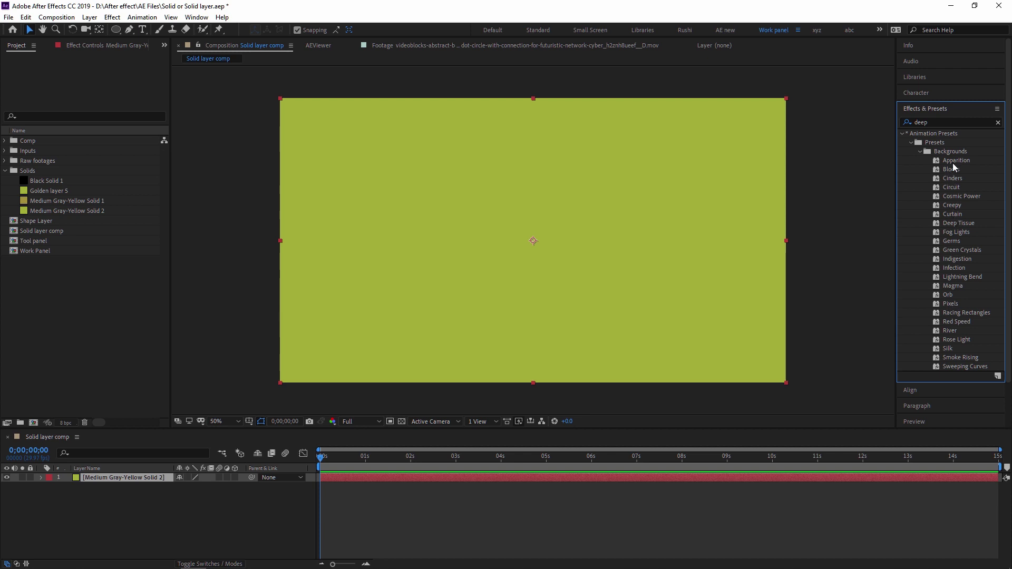
{"action": "left_click_drag", "start_coordinate": [954, 160], "coordinate": [621, 188]}
{"action": "left_click", "coordinate": [352, 478]}
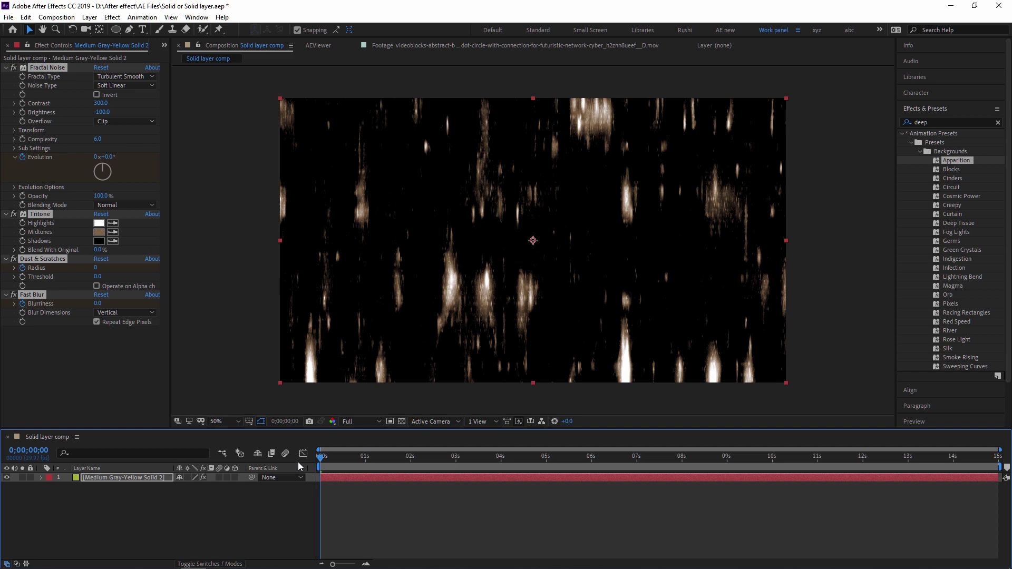
{"action": "key", "text": "space"}
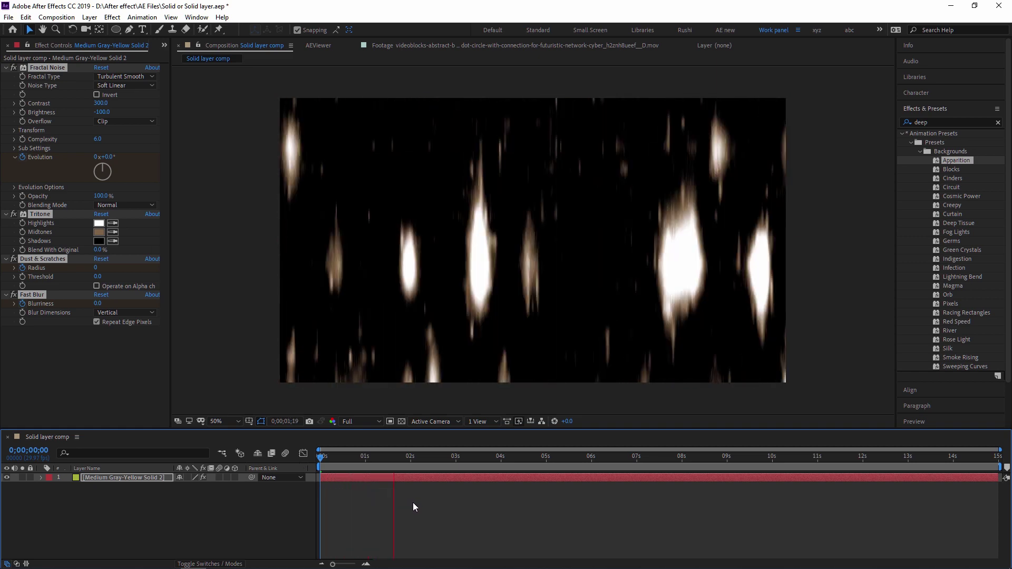
{"action": "key", "text": "space"}
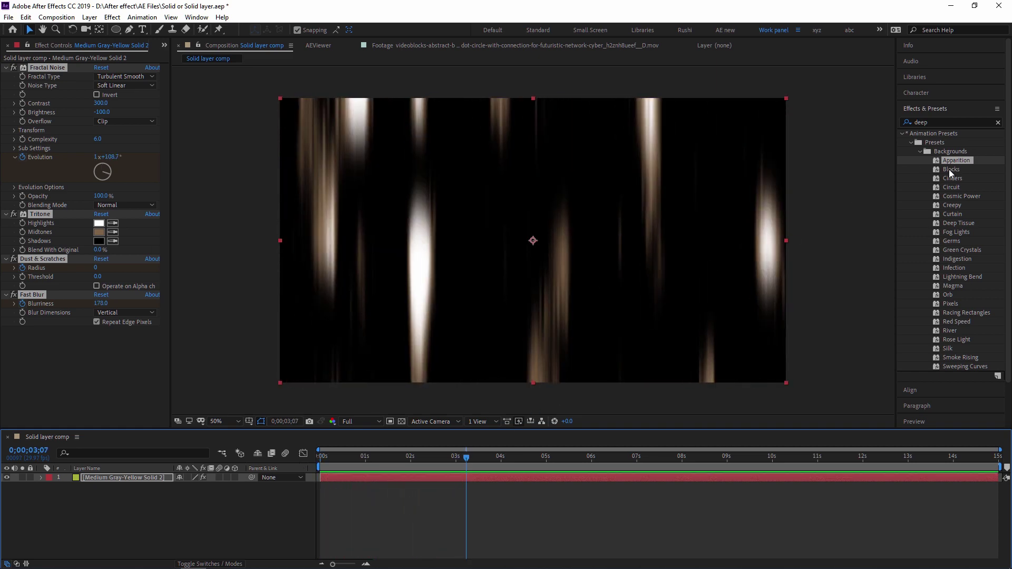
Step: Preview the Blocks preset, try and undo a larger Minimax radius, then add Cinders
{"action": "left_click_drag", "start_coordinate": [951, 169], "coordinate": [603, 205]}
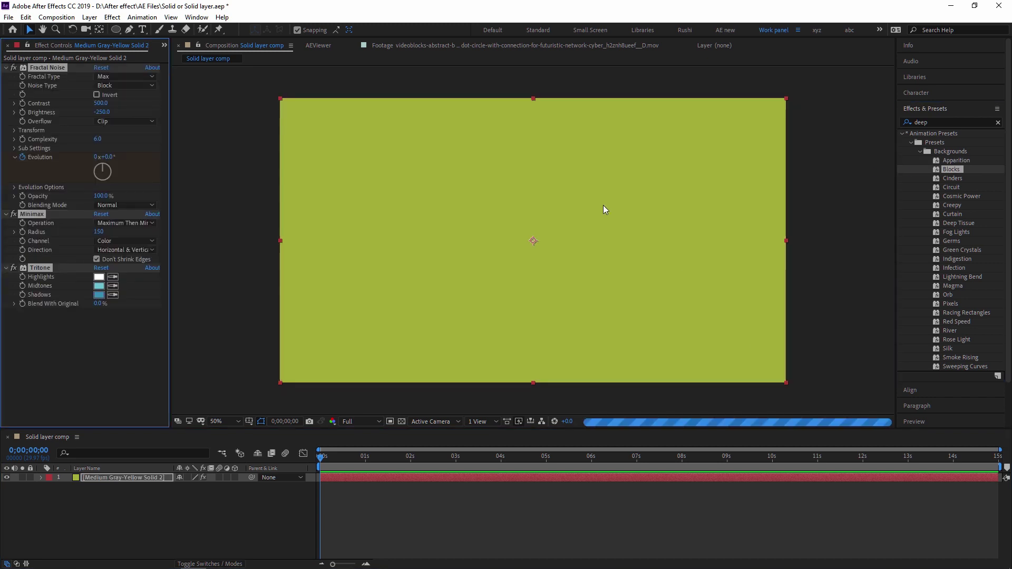
{"action": "key", "text": "space"}
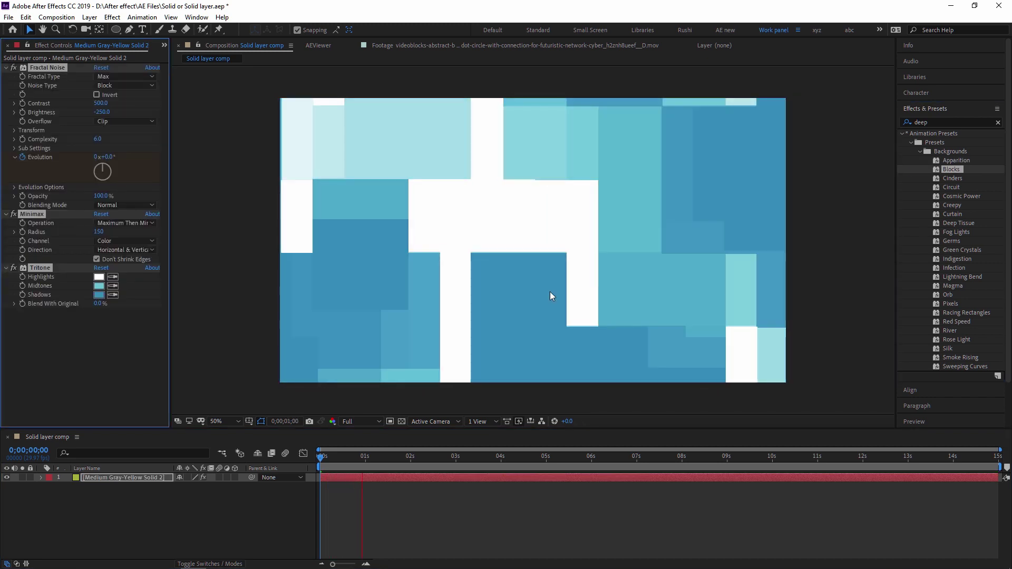
{"action": "key", "text": "space"}
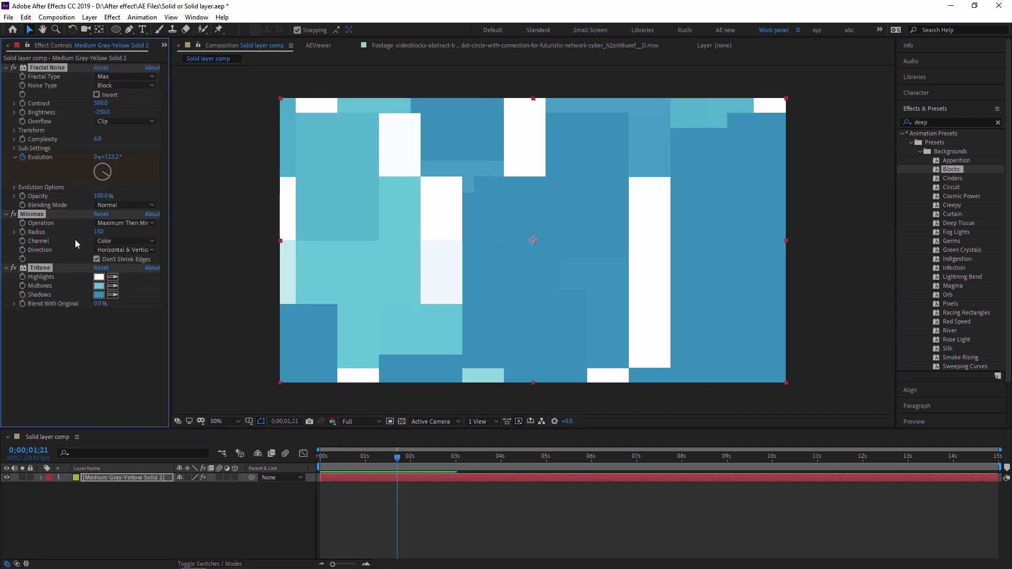
{"action": "left_click_drag", "start_coordinate": [99, 232], "coordinate": [130, 236]}
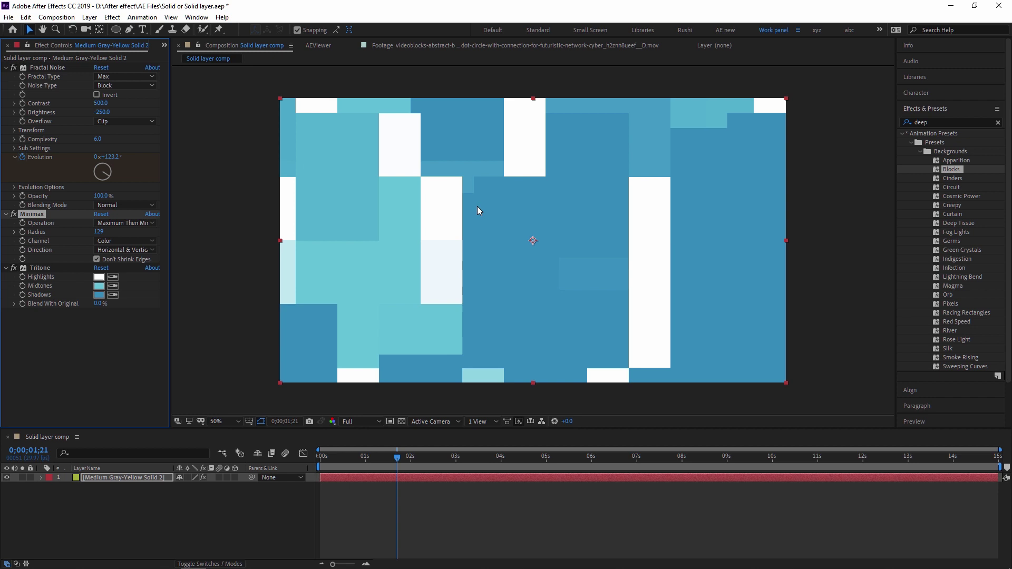
{"action": "key", "text": "ctrl+z"}
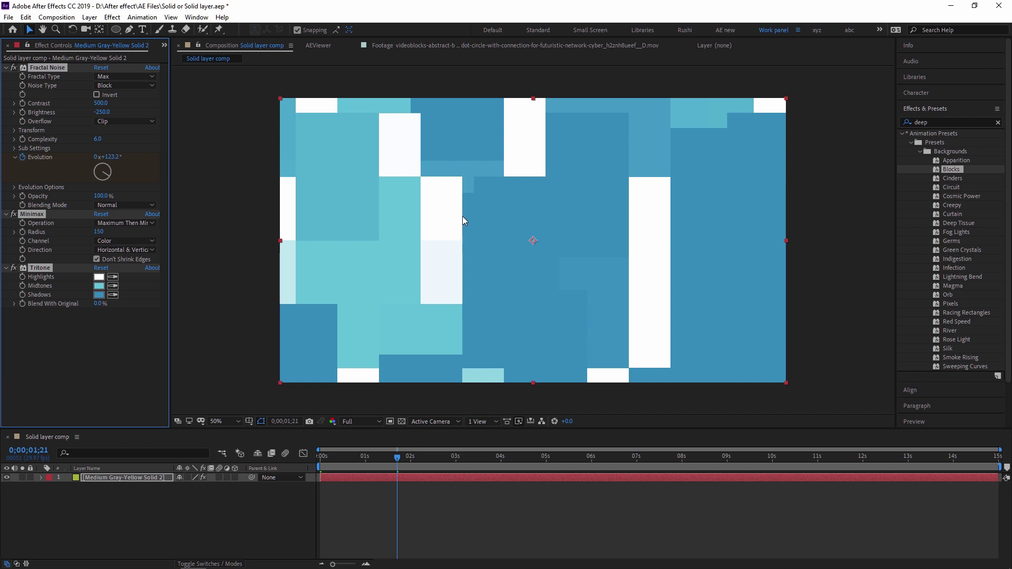
{"action": "left_click_drag", "start_coordinate": [953, 179], "coordinate": [567, 212]}
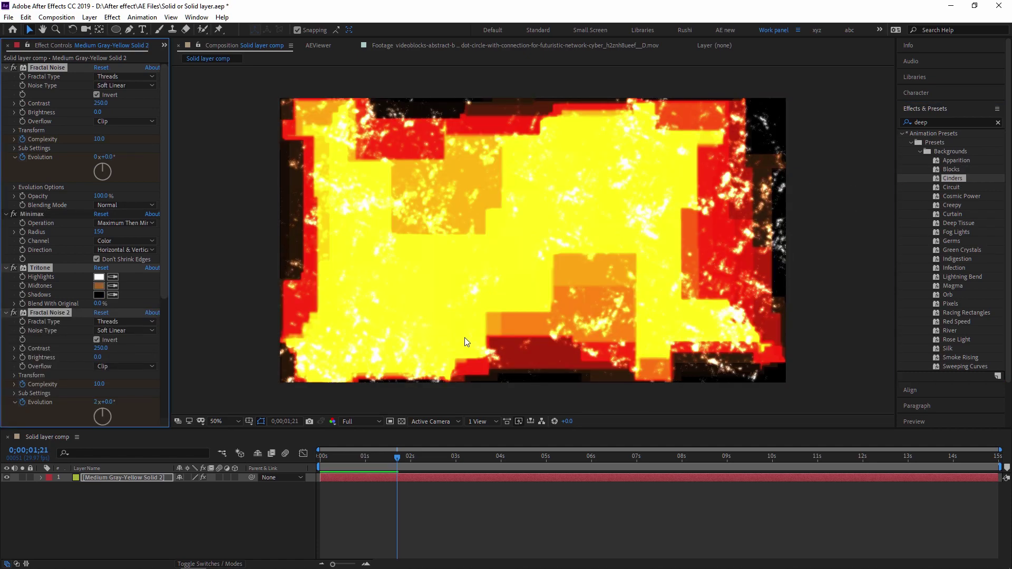
{"action": "key", "text": "space"}
Step: Replace the earlier presets with Circuit and scrub from the start to about 4 seconds
{"action": "key", "text": "ctrl+z"}
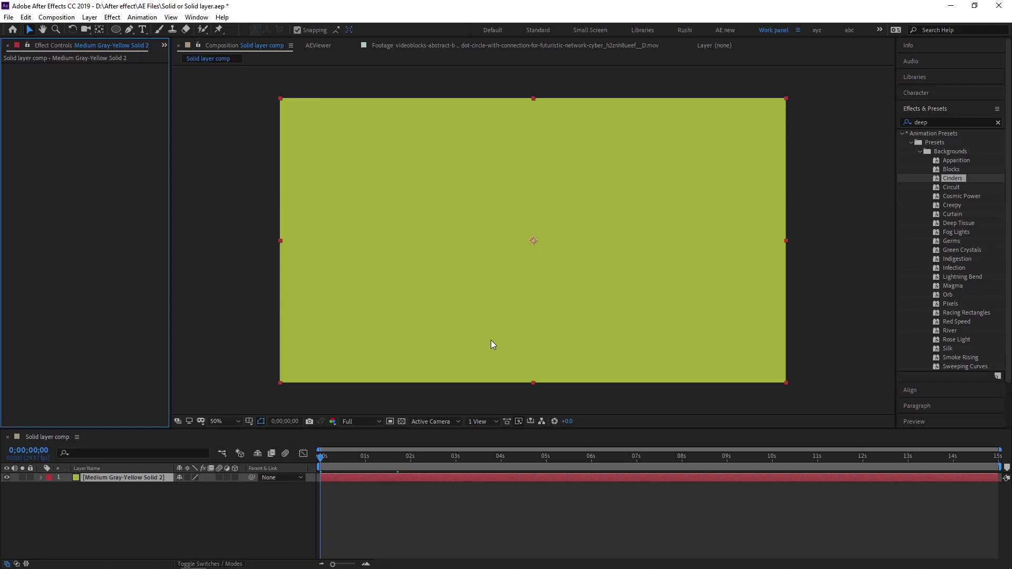
{"action": "left_click_drag", "start_coordinate": [950, 188], "coordinate": [602, 205]}
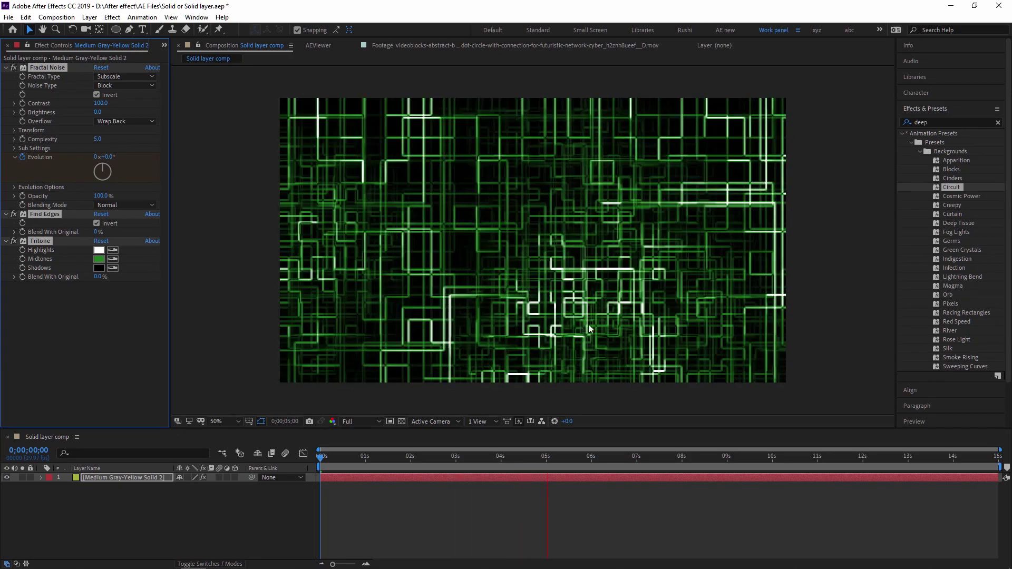
{"action": "key", "text": "space"}
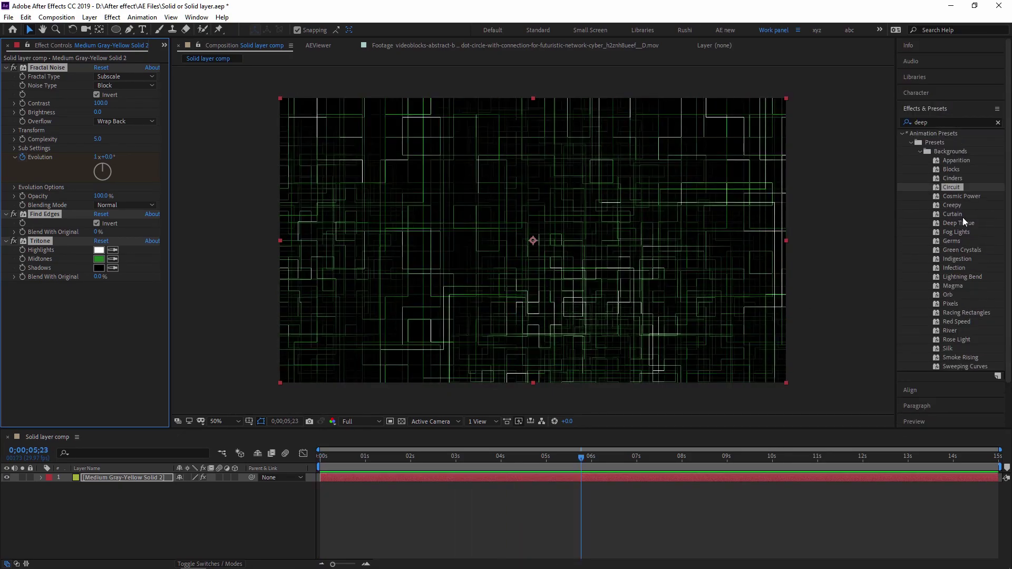
{"action": "key", "text": "Home"}
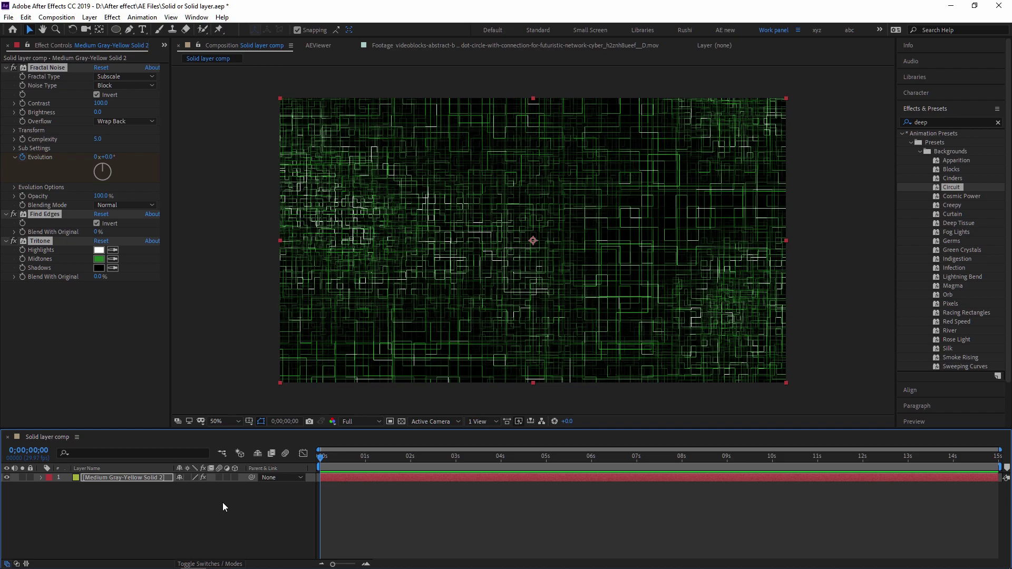
{"action": "left_click_drag", "start_coordinate": [323, 460], "coordinate": [308, 489]}
{"action": "left_click", "coordinate": [135, 477]}
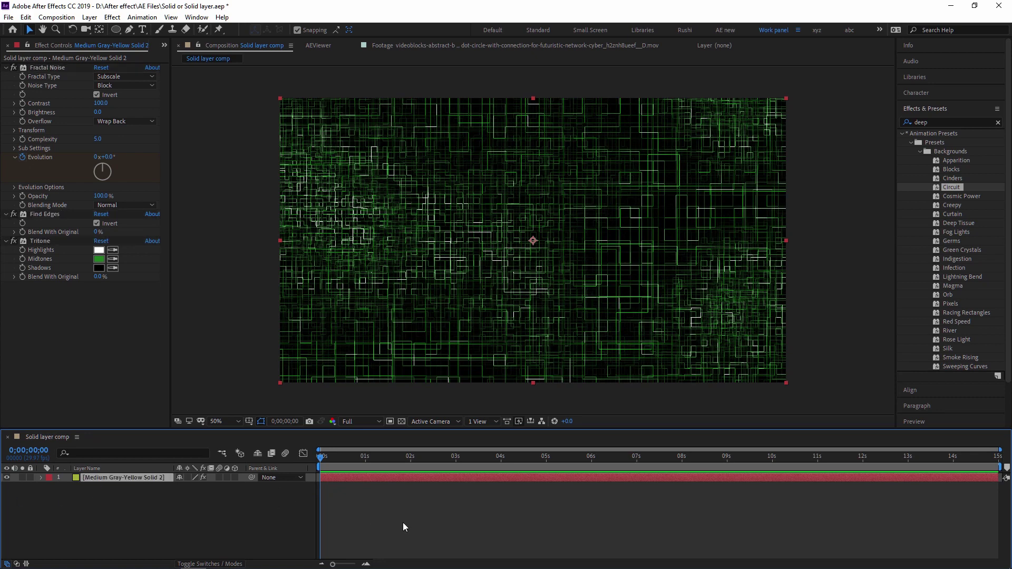